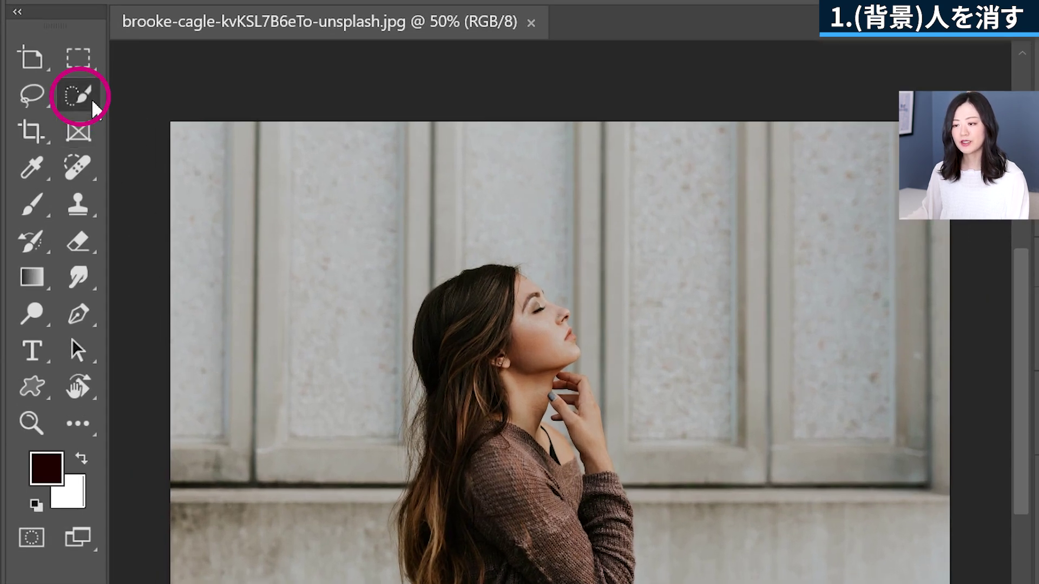
- Switch from the Quick Selection group to the Object Selection Tool
{"action": "right_click", "coordinate": [93, 102]}
{"action": "left_click", "coordinate": [216, 95]}
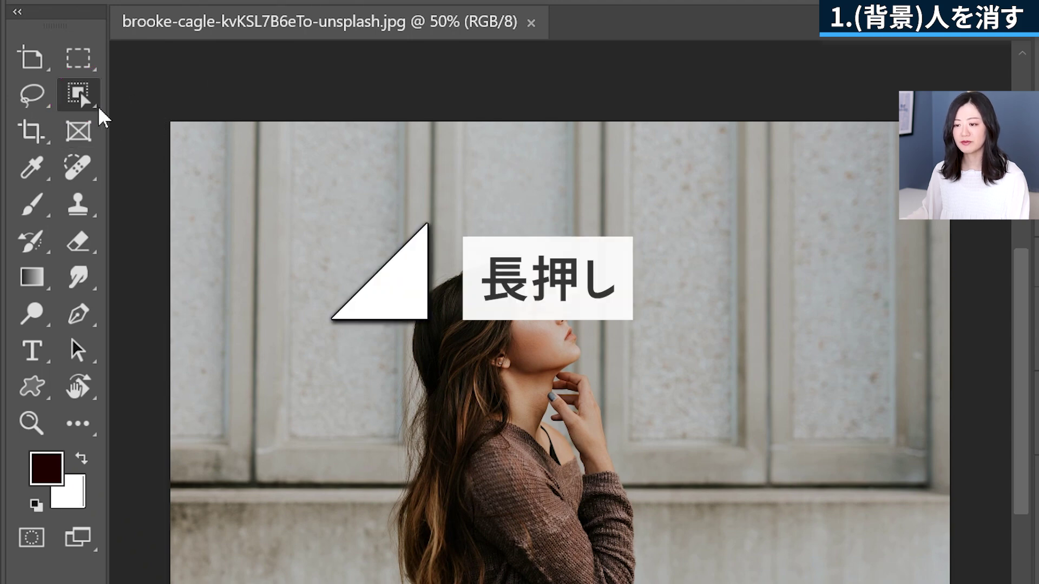
{"action": "left_click_drag", "start_coordinate": [90, 102], "coordinate": [121, 93]}
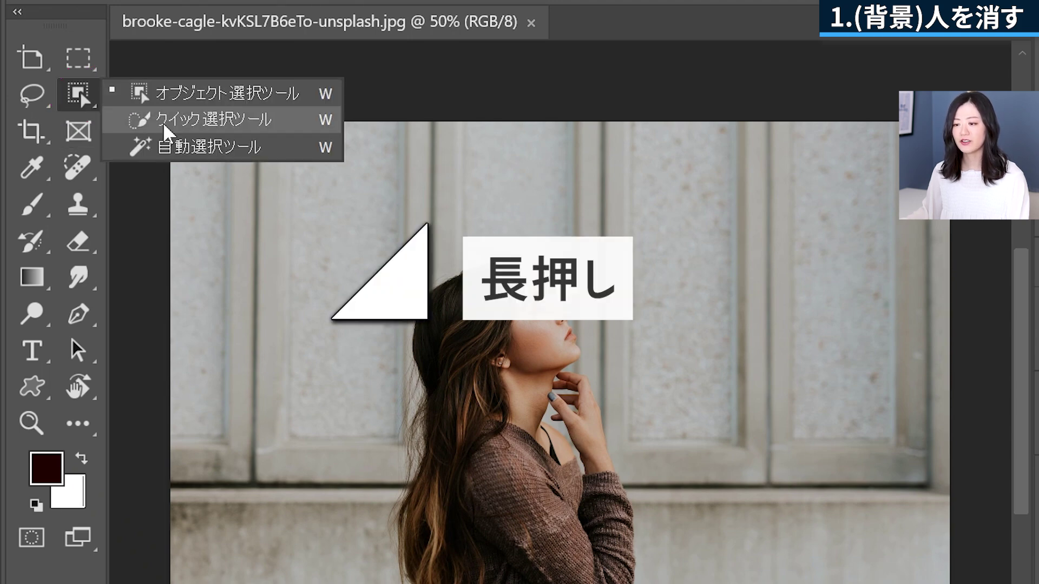
{"action": "left_click", "coordinate": [77, 424]}
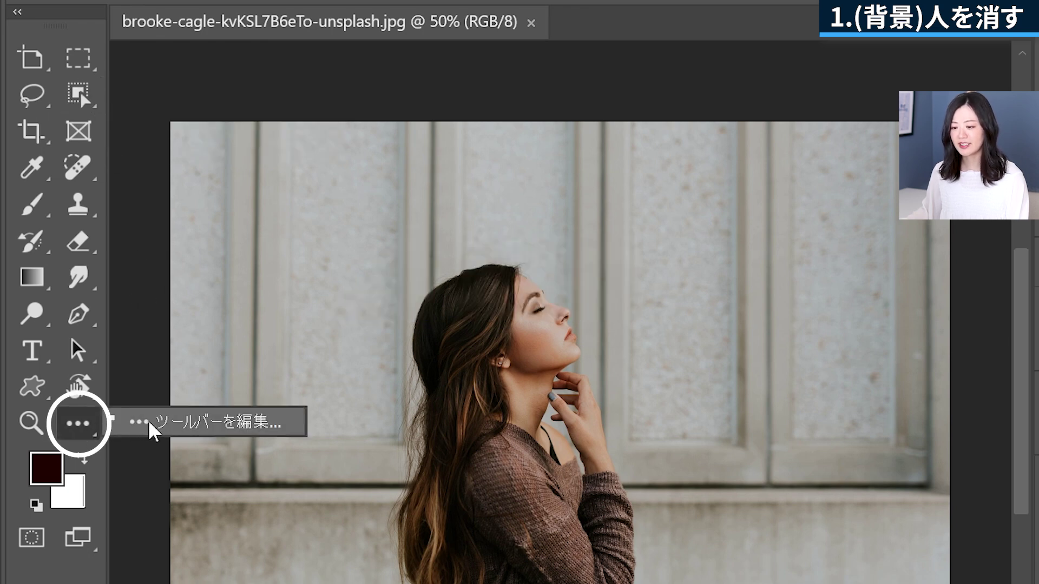
{"action": "left_click", "coordinate": [81, 425]}
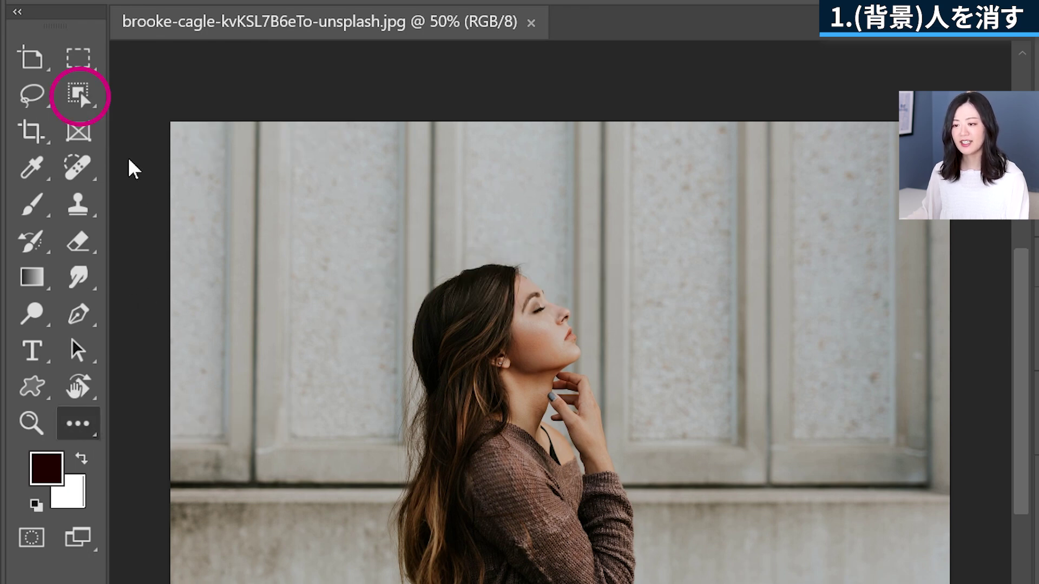
{"action": "left_click", "coordinate": [81, 98]}
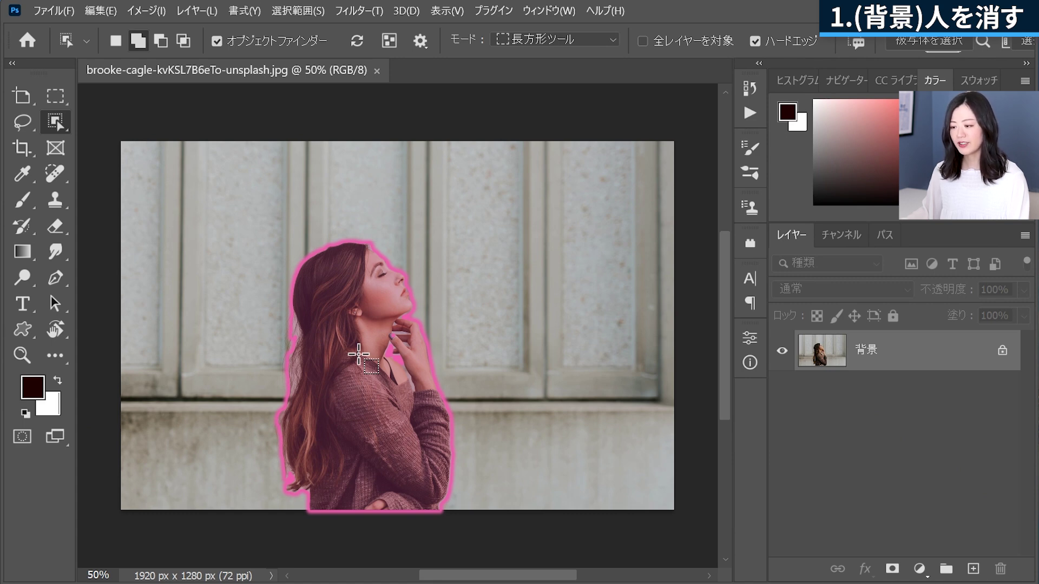
- Select the woman as one object and start a Content-Aware fill of her area
{"action": "left_click", "coordinate": [358, 355]}
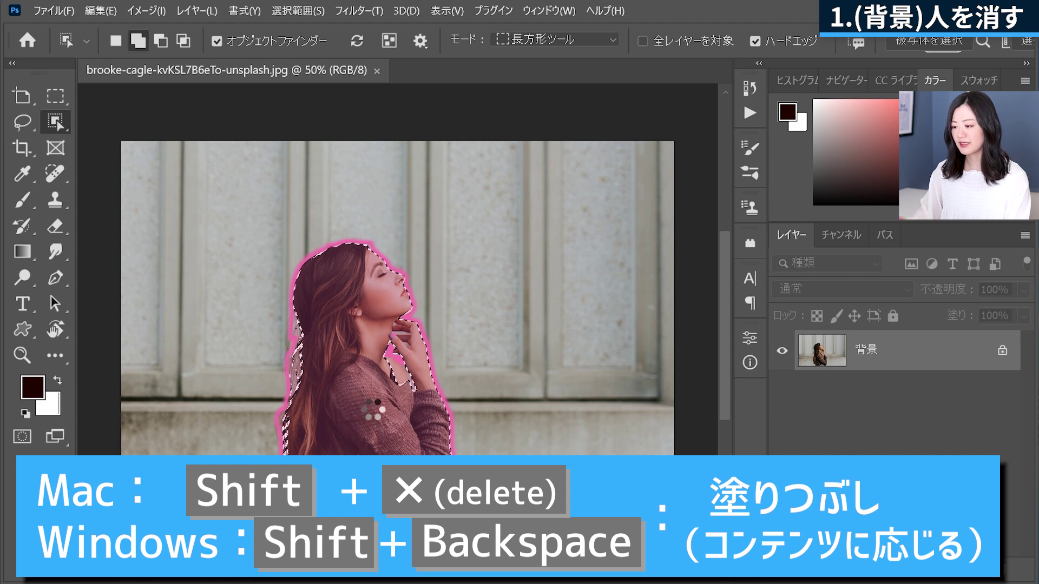
{"action": "key", "text": "shift+BackSpace"}
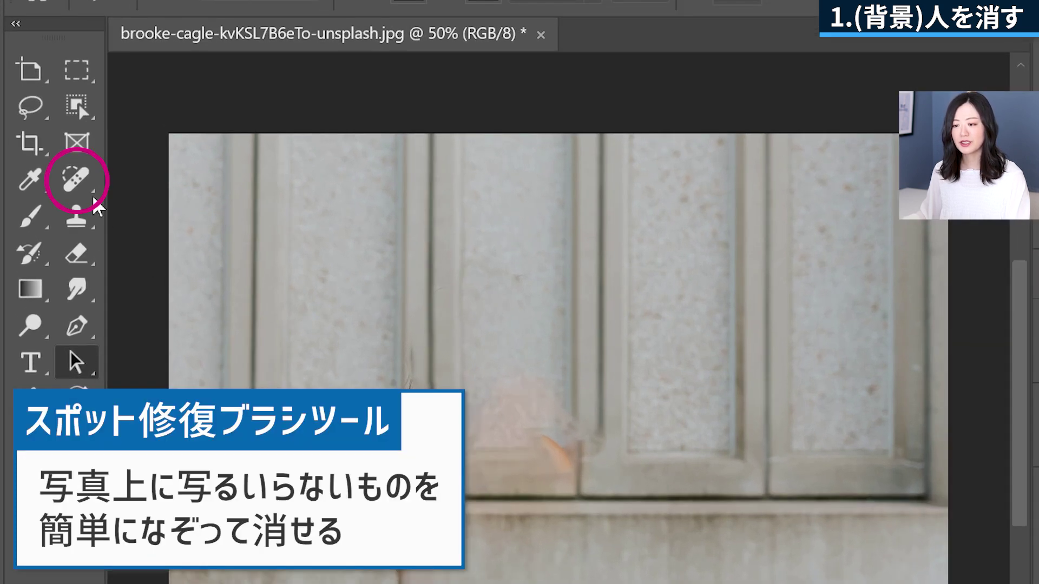
- Spot-heal the three leftover hair strands on the wall, ledge and lower wall
{"action": "left_click", "coordinate": [83, 184]}
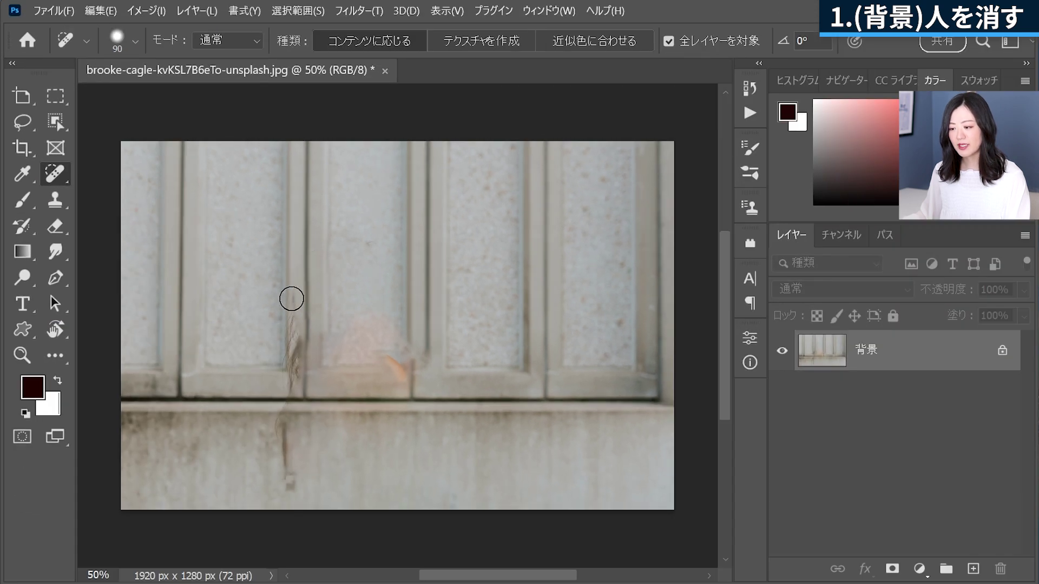
{"action": "left_click_drag", "start_coordinate": [291, 299], "coordinate": [296, 391]}
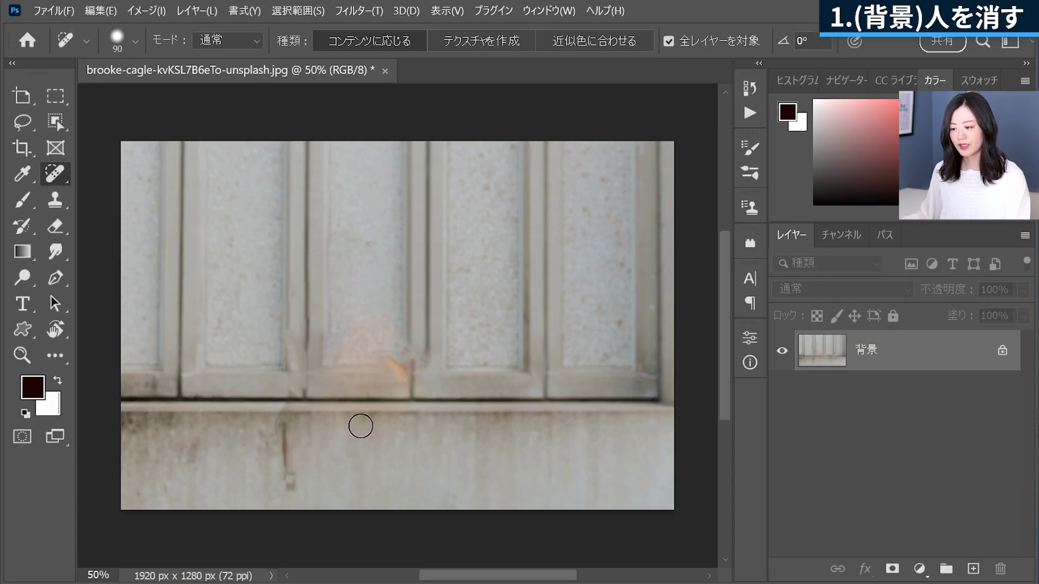
{"action": "left_click_drag", "start_coordinate": [292, 340], "coordinate": [290, 487]}
{"action": "left_click_drag", "start_coordinate": [378, 352], "coordinate": [413, 396]}
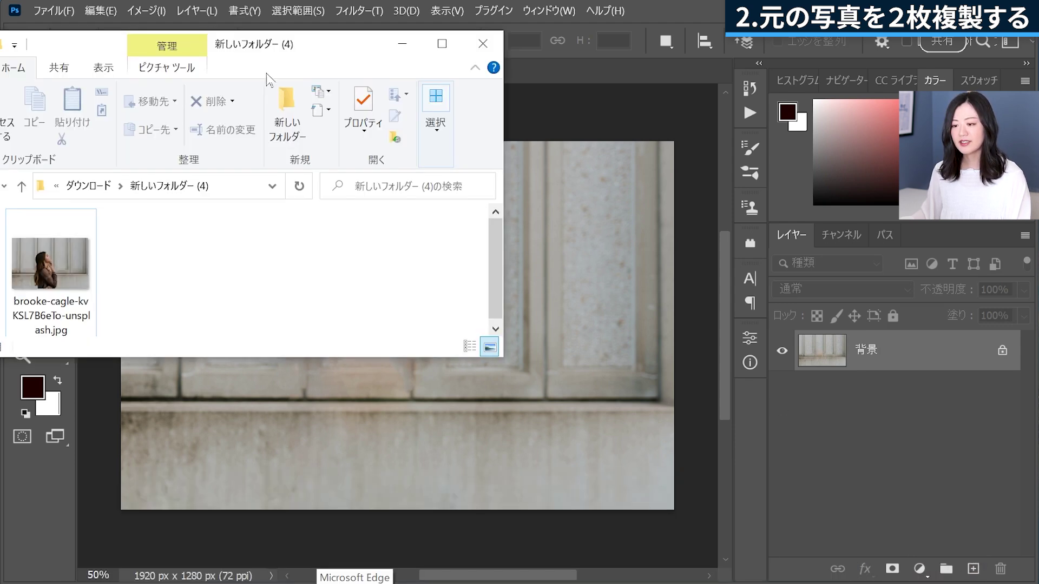
{"action": "mouse_move", "coordinate": [51, 264]}
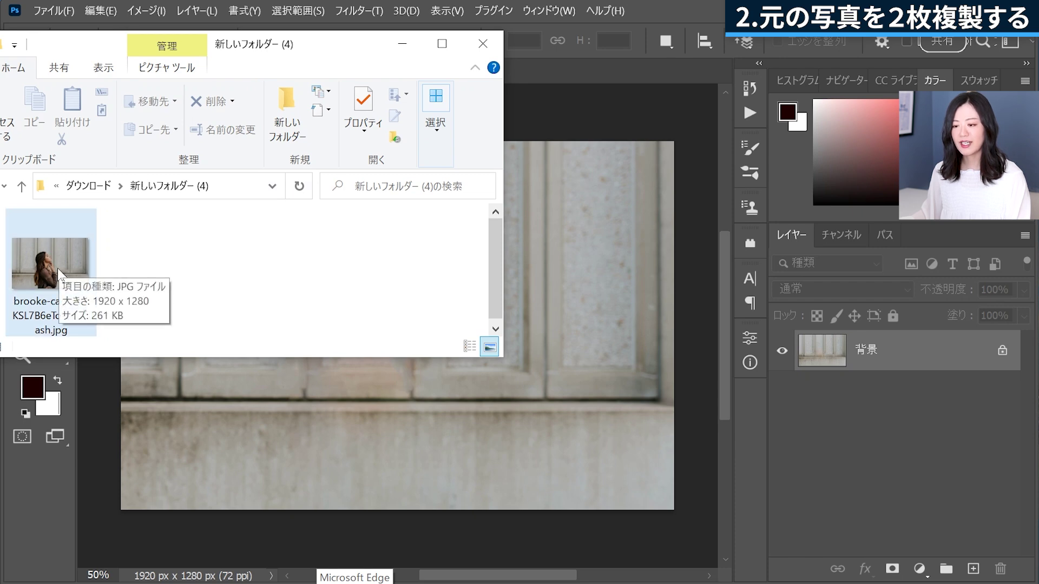
- Place the brooke-cagle portrait JPG on the canvas as a layer above the cleaned wall
{"action": "left_click_drag", "start_coordinate": [54, 260], "coordinate": [443, 388]}
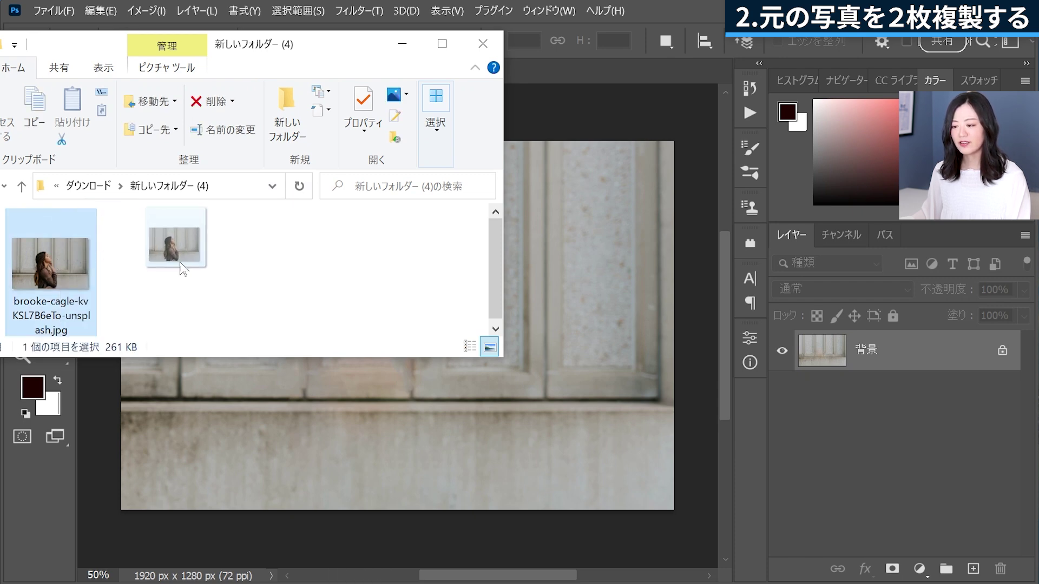
{"action": "left_click_drag", "start_coordinate": [443, 388], "coordinate": [429, 446]}
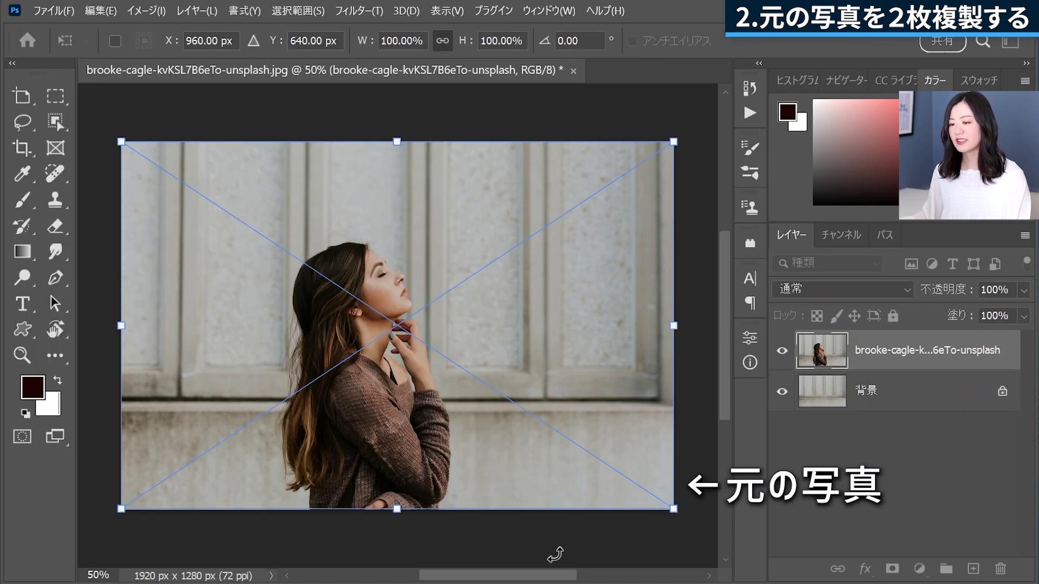
{"action": "key", "text": "Return"}
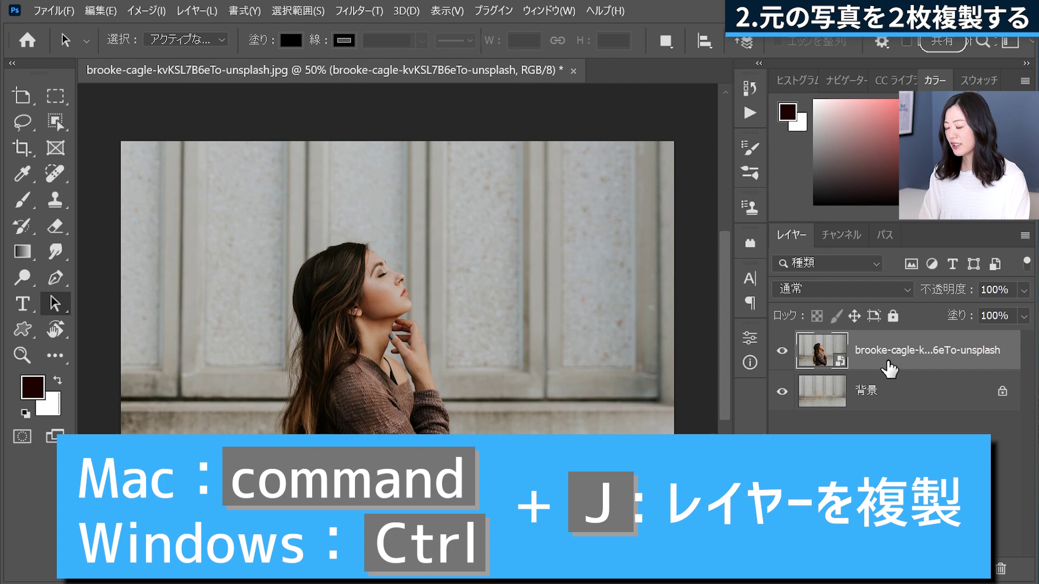
- Duplicate the portrait layer with Ctrl+J and reselect the original portrait layer below
{"action": "key", "text": "ctrl+j"}
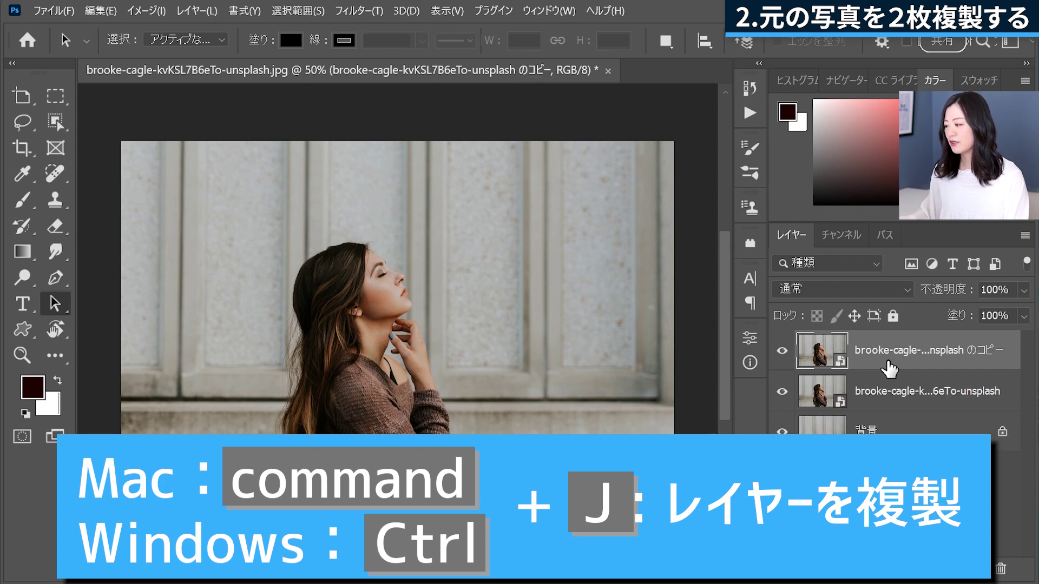
{"action": "left_click", "coordinate": [906, 385]}
{"action": "left_click", "coordinate": [911, 358]}
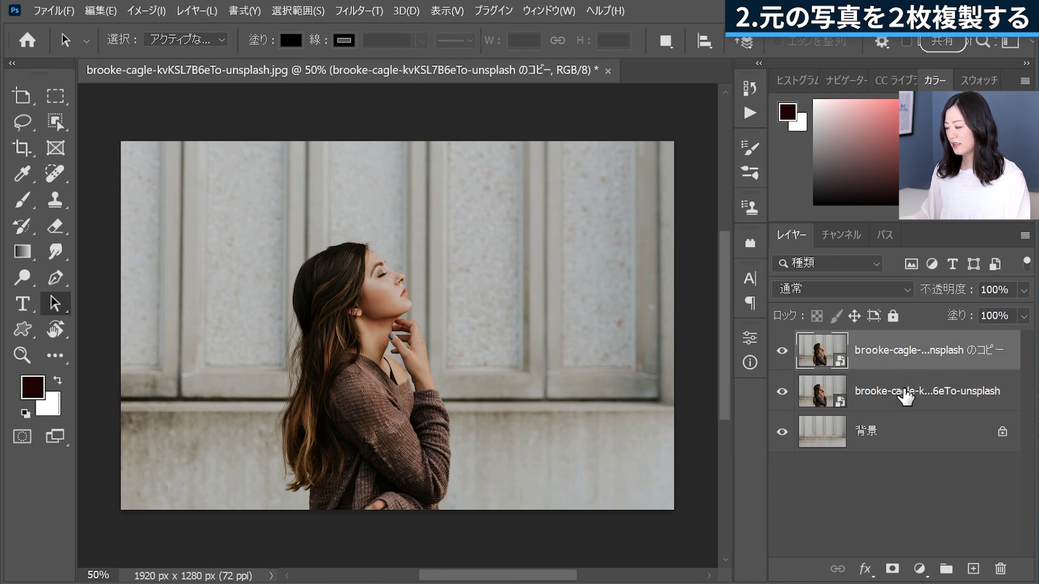
{"action": "left_click", "coordinate": [889, 404]}
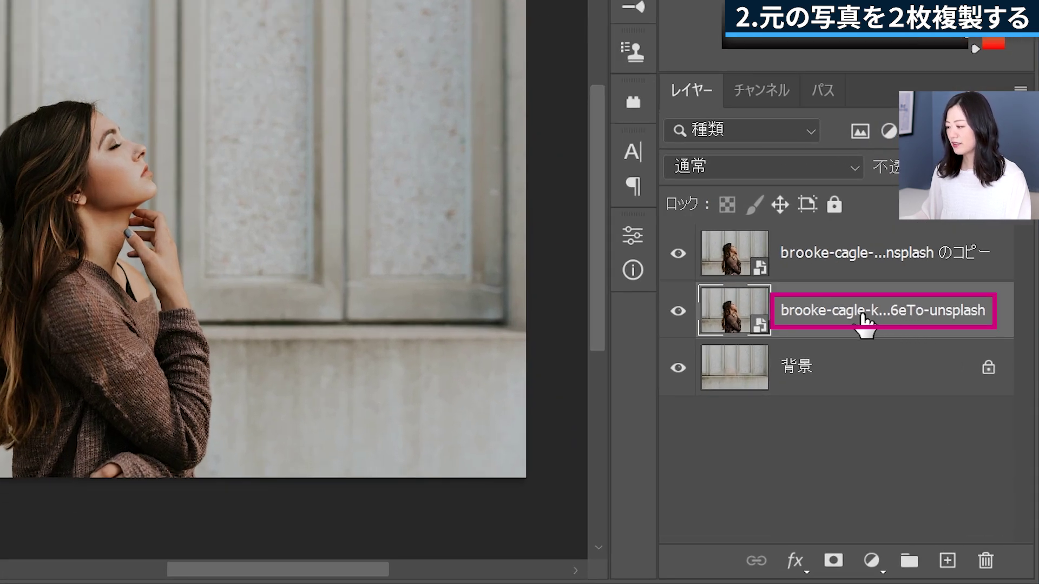
- Rename the original portrait layer 内側 and the top copy 外側
{"action": "double_click", "coordinate": [864, 311]}
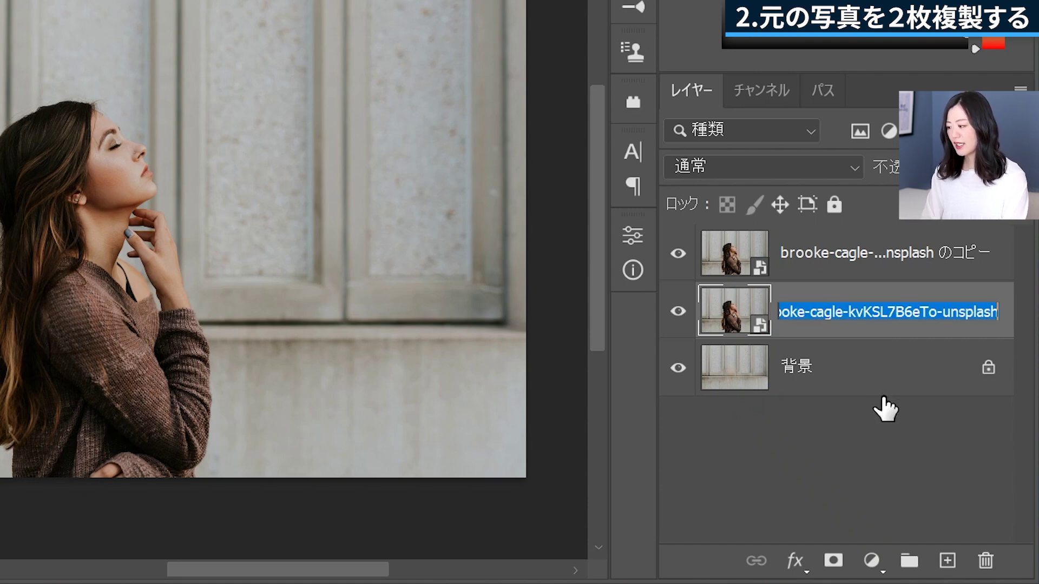
{"action": "type", "text": "内側"}
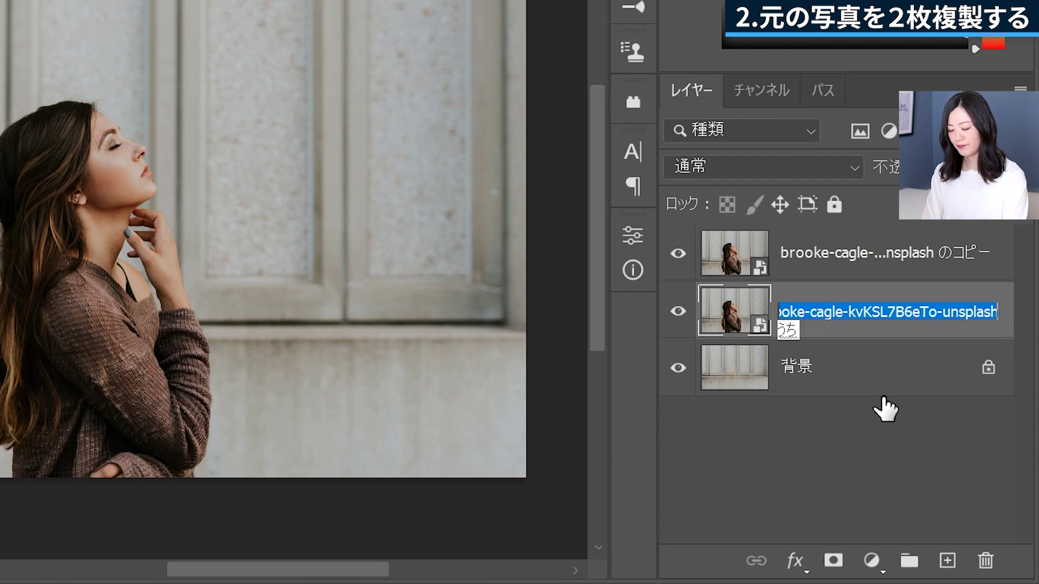
{"action": "key", "text": "Return"}
{"action": "left_click", "coordinate": [863, 255]}
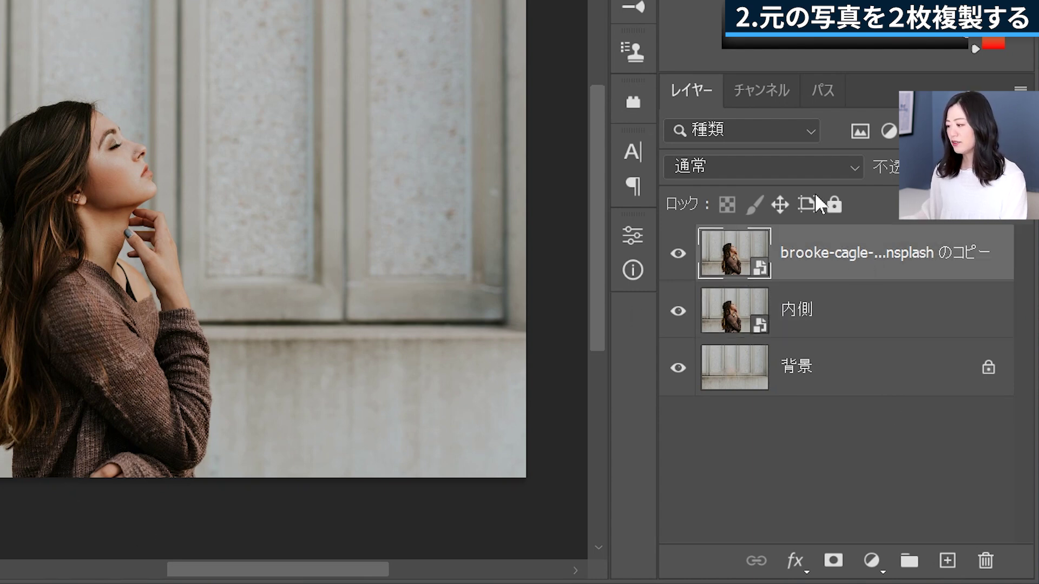
{"action": "left_click_drag", "start_coordinate": [841, 261], "coordinate": [842, 263]}
{"action": "double_click", "coordinate": [843, 262]}
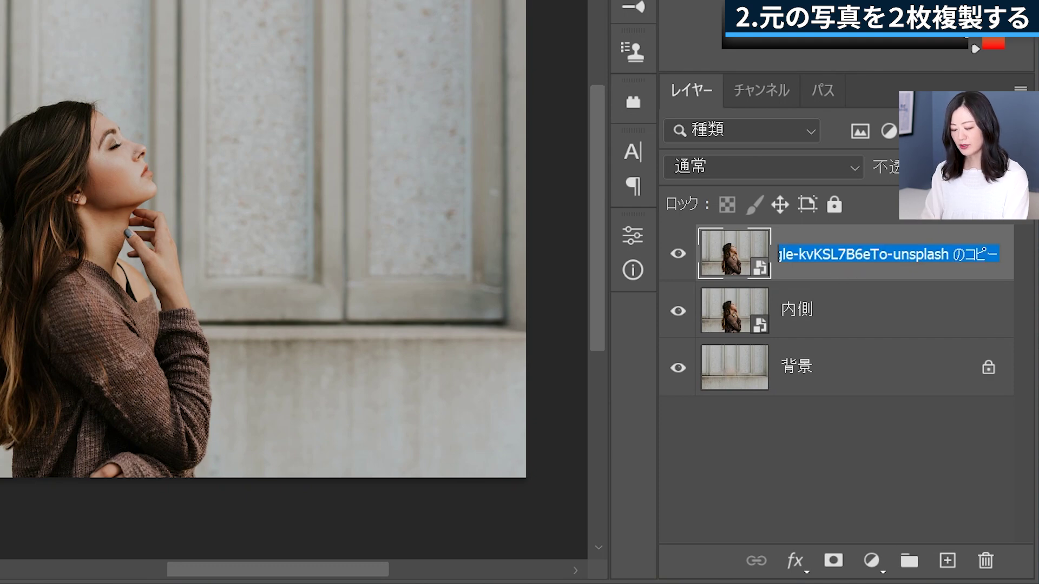
{"action": "type", "text": "外側"}
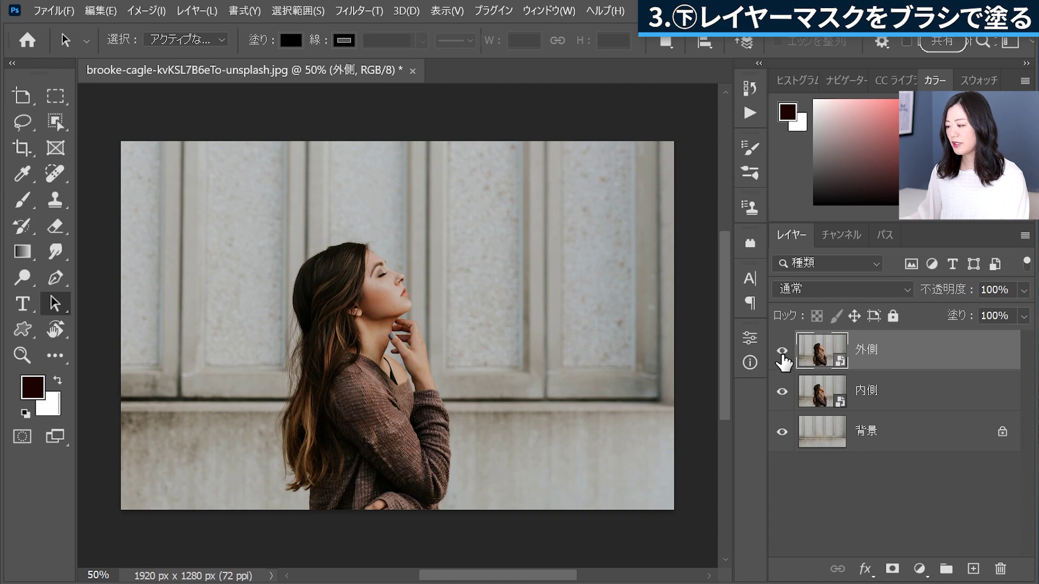
- Hide the 外側 layer, then add a white layer mask to 内側
{"action": "left_click", "coordinate": [782, 351]}
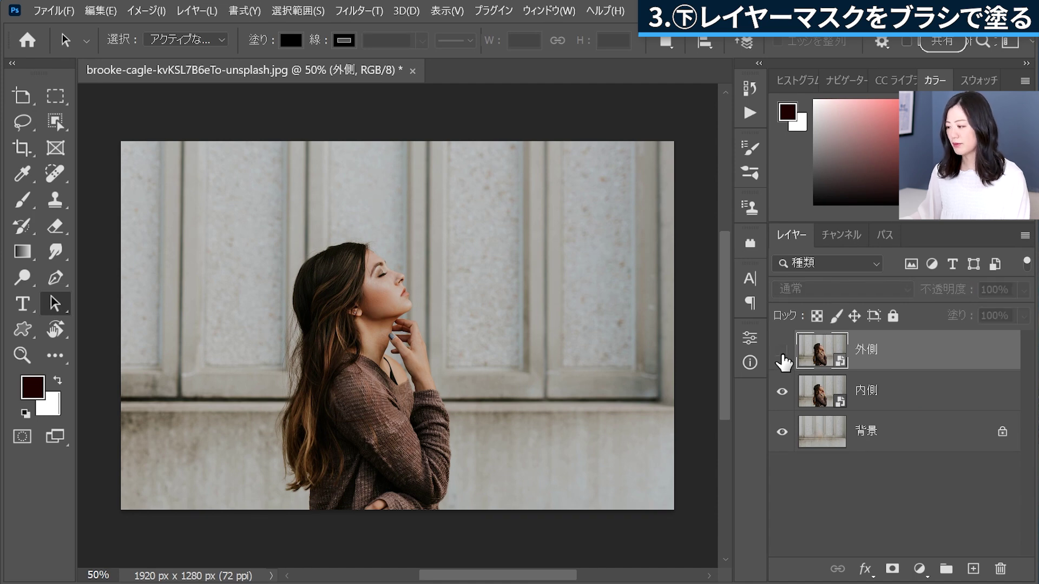
{"action": "left_click", "coordinate": [801, 393]}
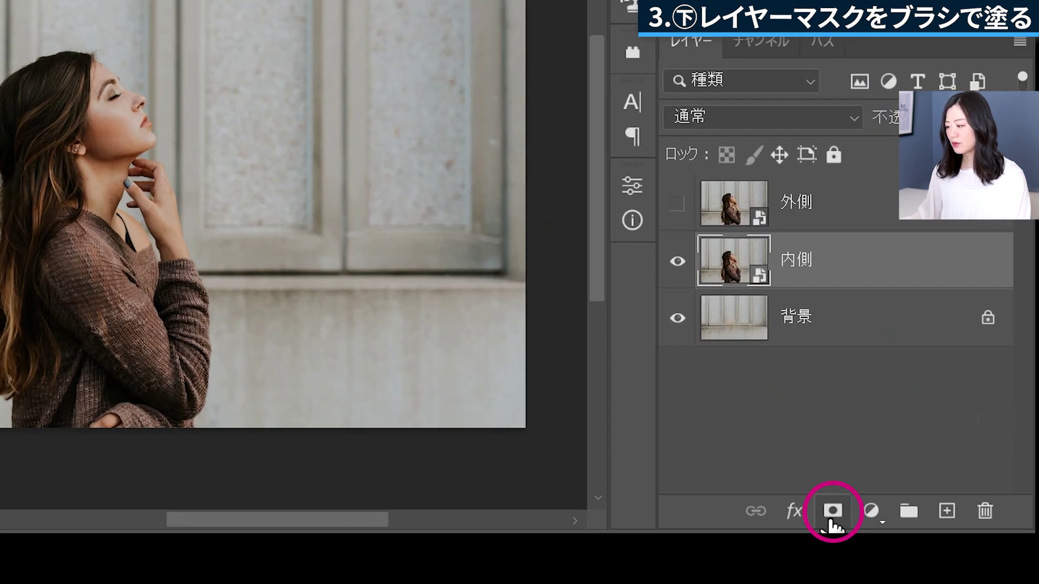
{"action": "left_click", "coordinate": [831, 516]}
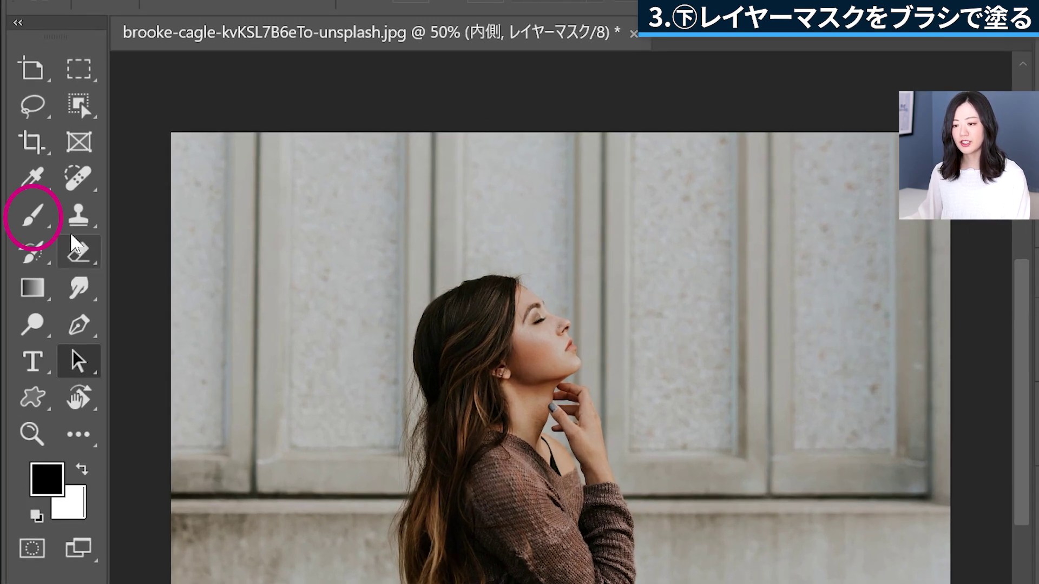
- Paint black on the 内側 mask with a 300 px soft round brush over the left hair and back
{"action": "left_click", "coordinate": [38, 223]}
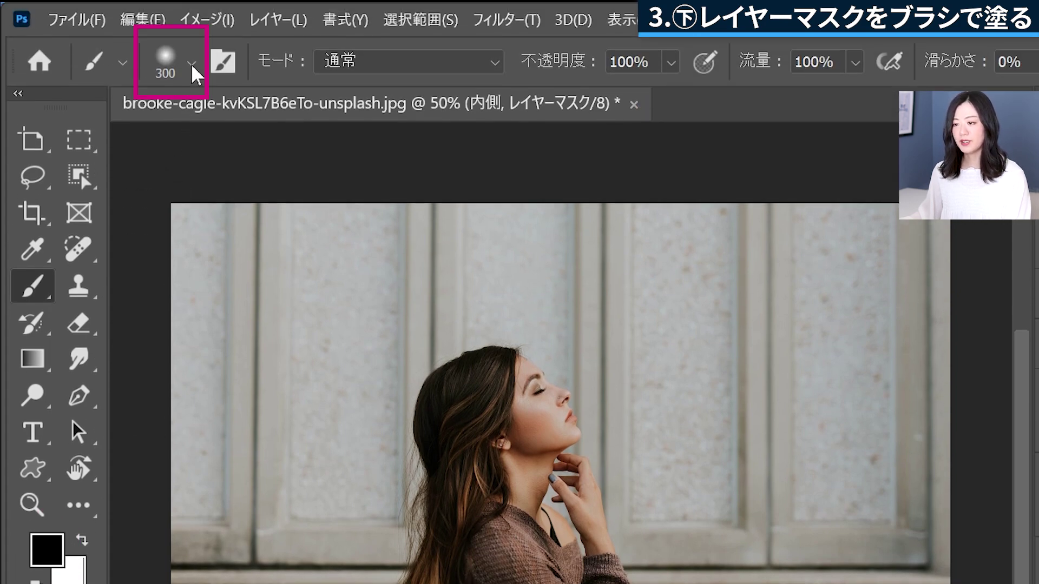
{"action": "left_click", "coordinate": [190, 63]}
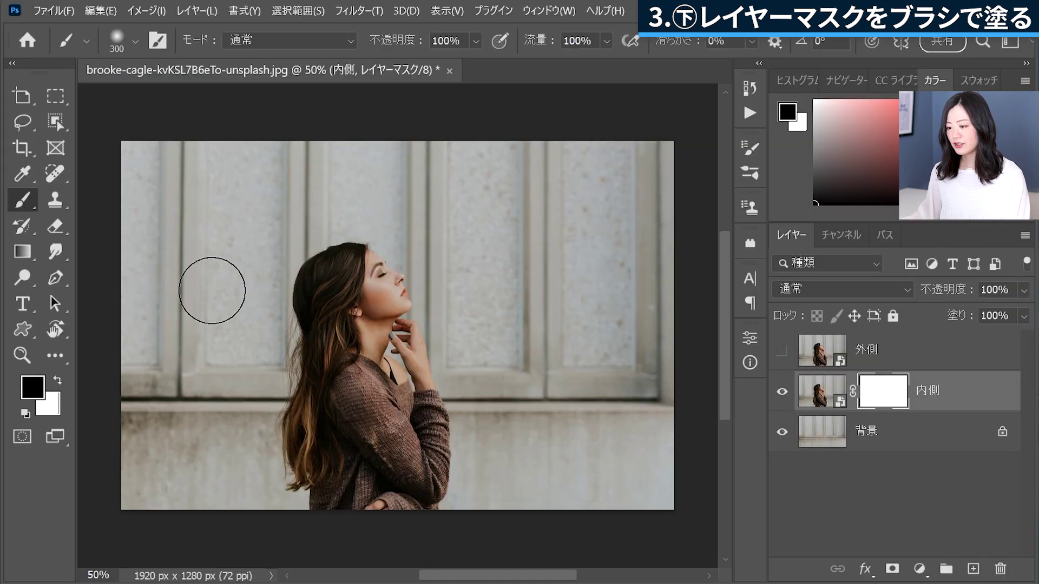
{"action": "left_click", "coordinate": [278, 255]}
{"action": "mouse_move", "coordinate": [280, 256]}
{"action": "left_mouse_down"}
{"action": "mouse_move", "coordinate": [250, 308]}
{"action": "mouse_move", "coordinate": [262, 274]}
{"action": "mouse_move", "coordinate": [251, 399]}
{"action": "mouse_move", "coordinate": [257, 487]}
{"action": "mouse_move", "coordinate": [274, 487]}
{"action": "mouse_move", "coordinate": [301, 436]}
{"action": "mouse_move", "coordinate": [297, 174]}
{"action": "mouse_move", "coordinate": [301, 494]}
{"action": "mouse_move", "coordinate": [309, 233]}
{"action": "mouse_move", "coordinate": [299, 480]}
{"action": "mouse_move", "coordinate": [312, 255]}
{"action": "left_mouse_up"}
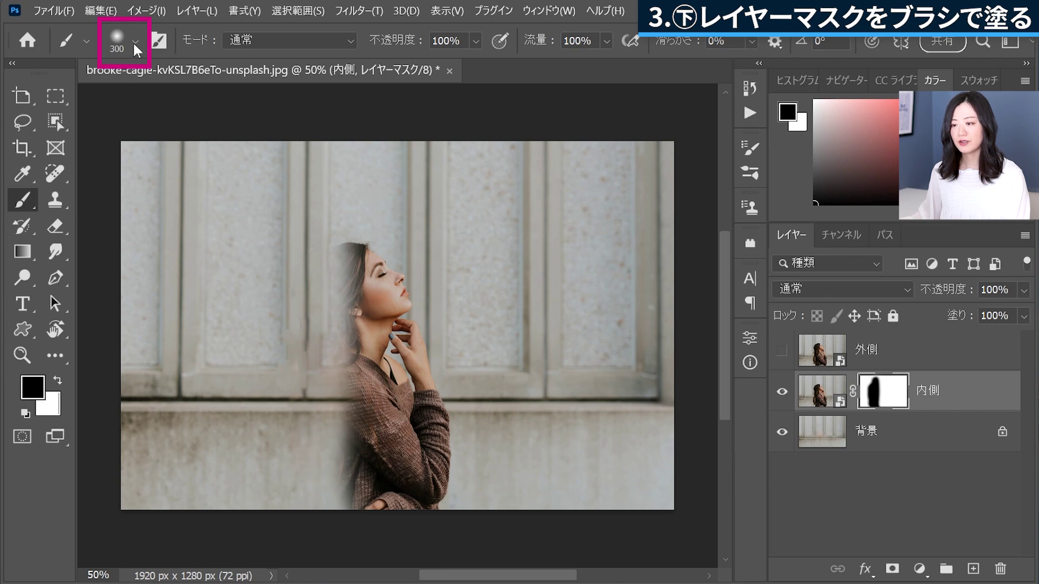
- Pick Kyleのはねブラシ-超絶はね&テクスチャ- from 特殊効果ブラシ and size it to about 50 px
{"action": "left_click", "coordinate": [135, 45]}
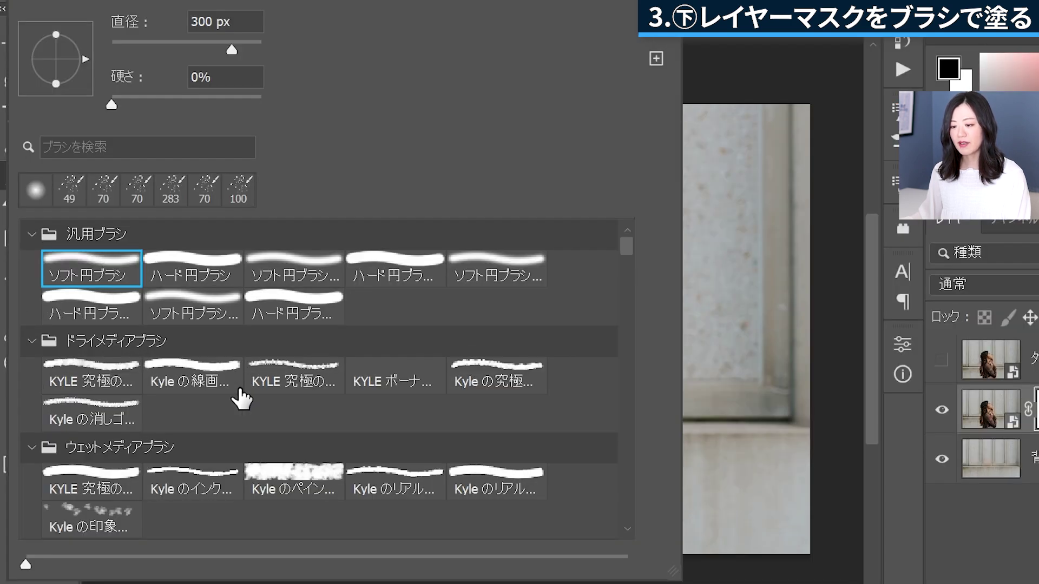
{"action": "scroll", "coordinate": [209, 297], "scroll_direction": "down", "scroll_amount": 1}
{"action": "scroll", "coordinate": [209, 301], "scroll_direction": "down", "scroll_amount": 3}
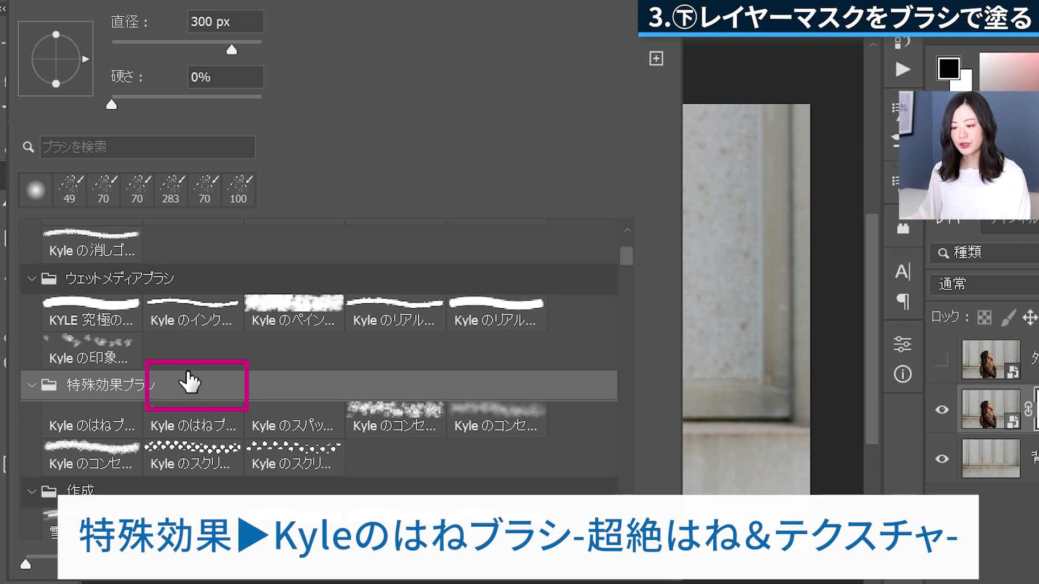
{"action": "scroll", "coordinate": [190, 382], "scroll_direction": "down", "scroll_amount": 1}
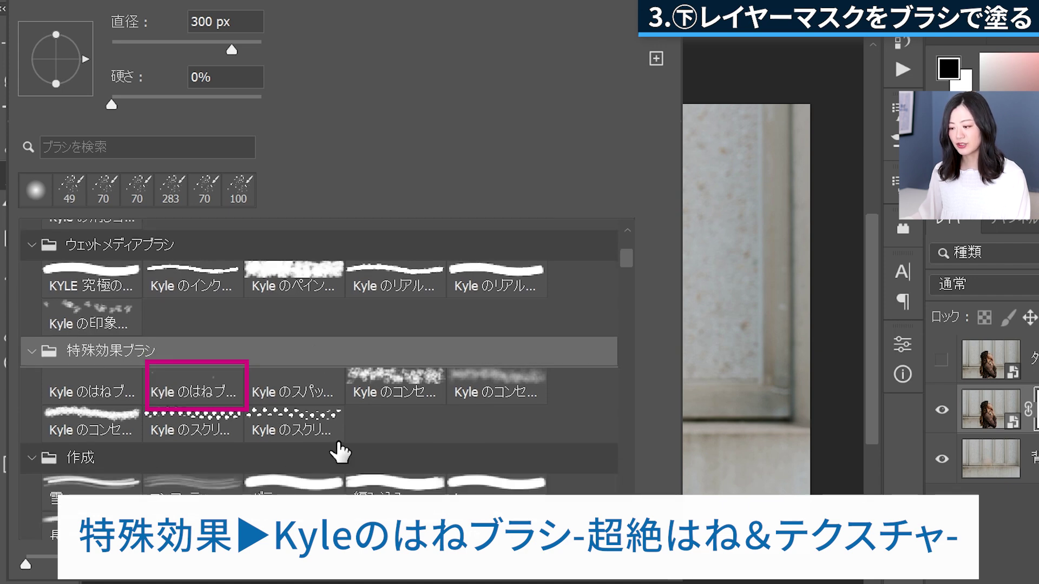
{"action": "left_click", "coordinate": [200, 398]}
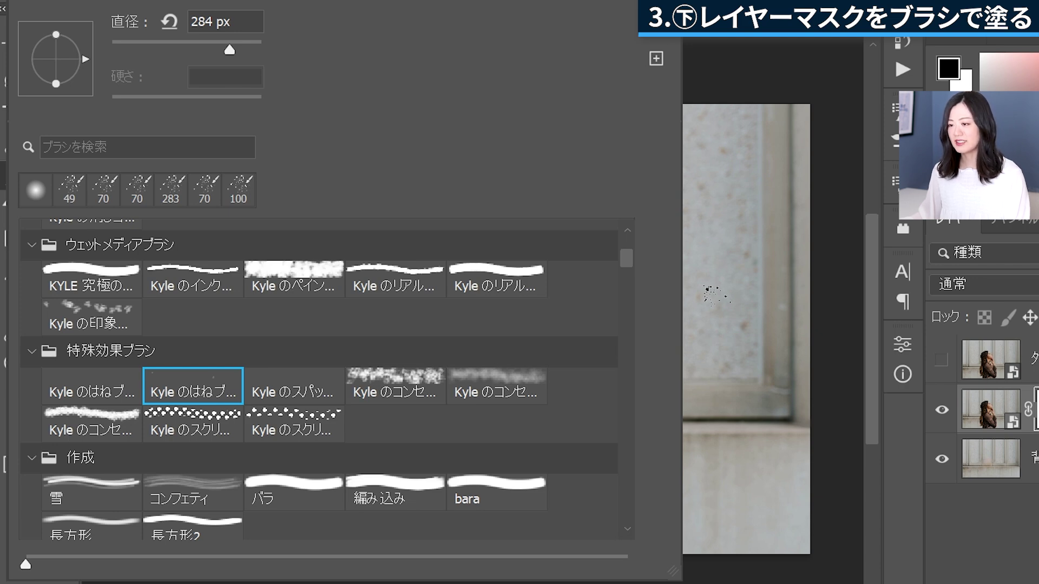
{"action": "mouse_move", "coordinate": [179, 51]}
{"action": "left_mouse_down"}
{"action": "mouse_move", "coordinate": [149, 56]}
{"action": "mouse_move", "coordinate": [149, 45]}
{"action": "left_mouse_up"}
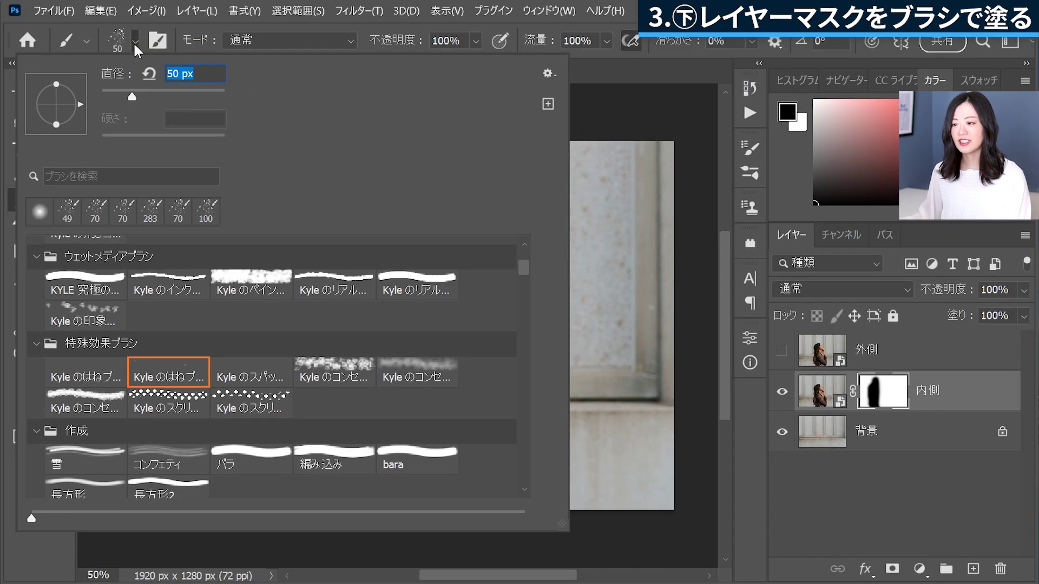
{"action": "left_click", "coordinate": [134, 41]}
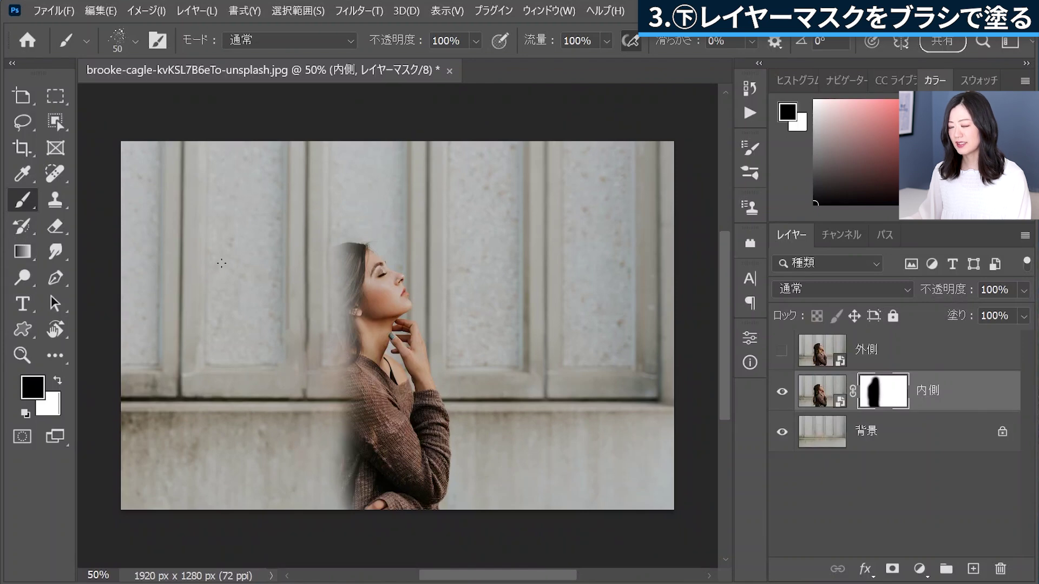
- Dab speckles at the hair edge beside her face, then zoom to 66.67% centred on the woman
{"action": "left_click_drag", "start_coordinate": [355, 246], "coordinate": [354, 254]}
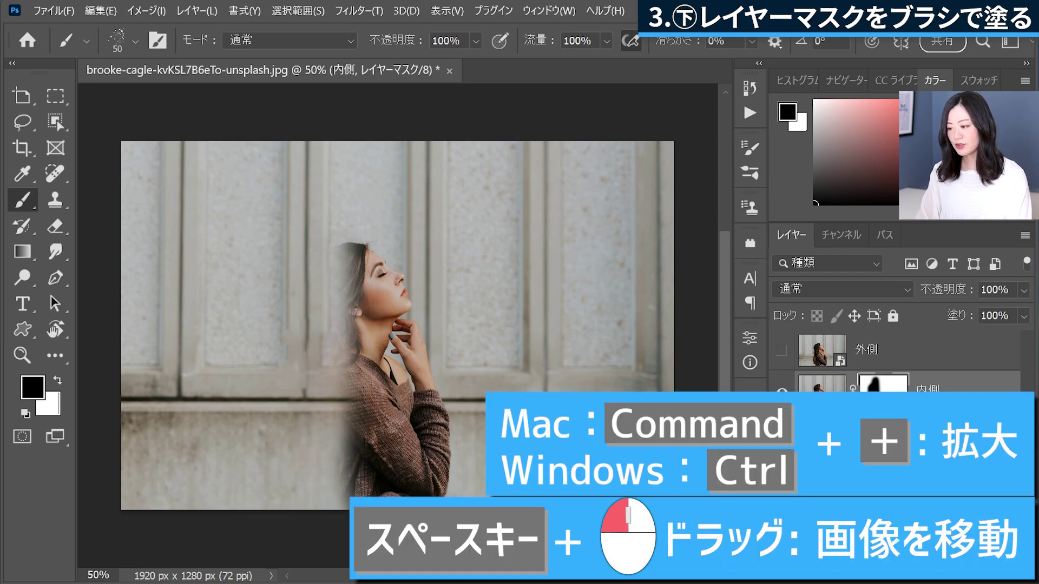
{"action": "key", "text": "ctrl+plus"}
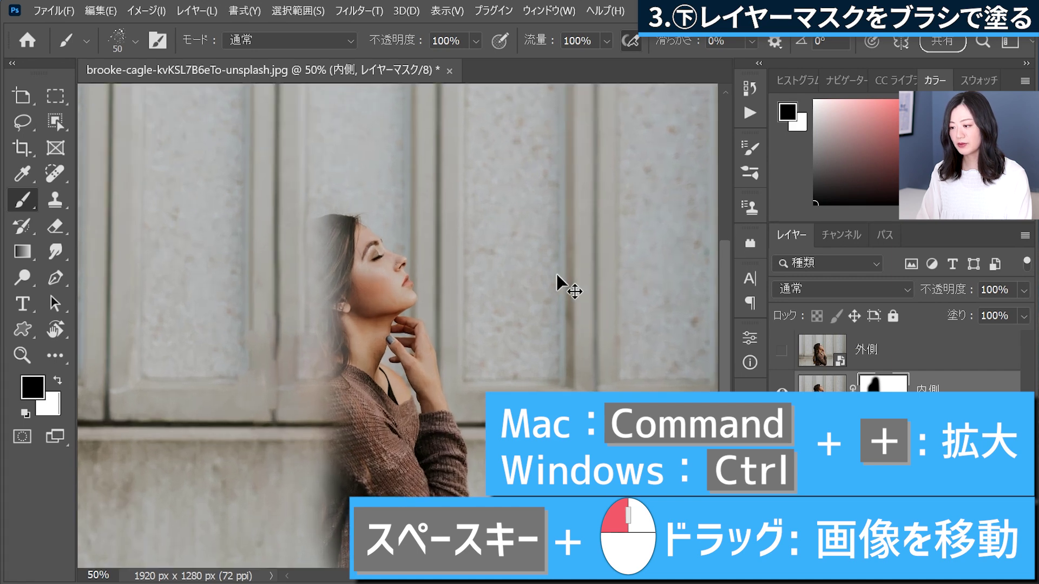
{"action": "key", "text": "ctrl+plus"}
{"action": "left_click_drag", "start_coordinate": [368, 358], "coordinate": [456, 335]}
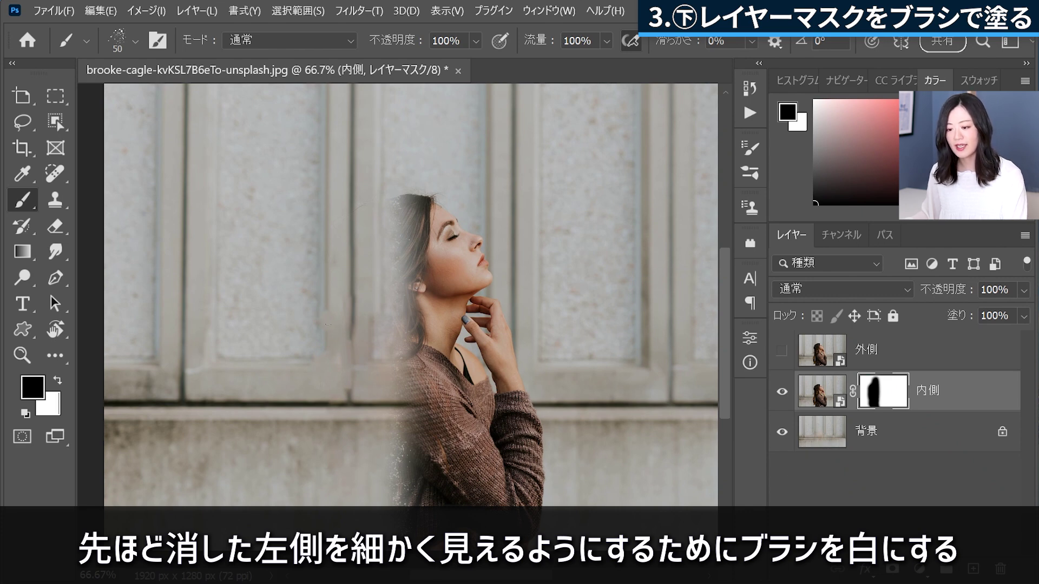
- Paint white spatter strokes down her left edge, then refine the hair edge in black
{"action": "key", "text": "x"}
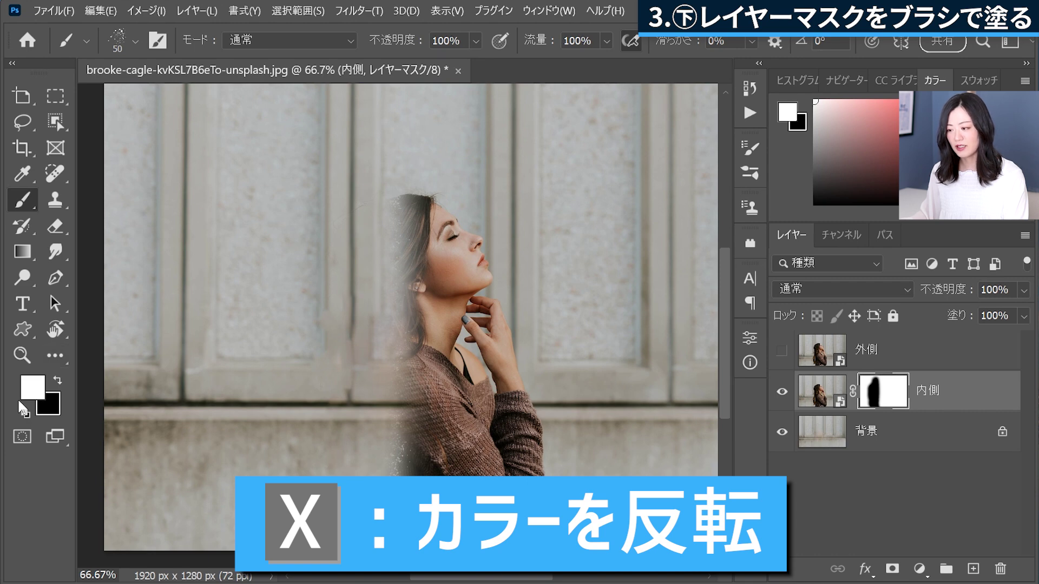
{"action": "left_click_drag", "start_coordinate": [385, 208], "coordinate": [373, 546]}
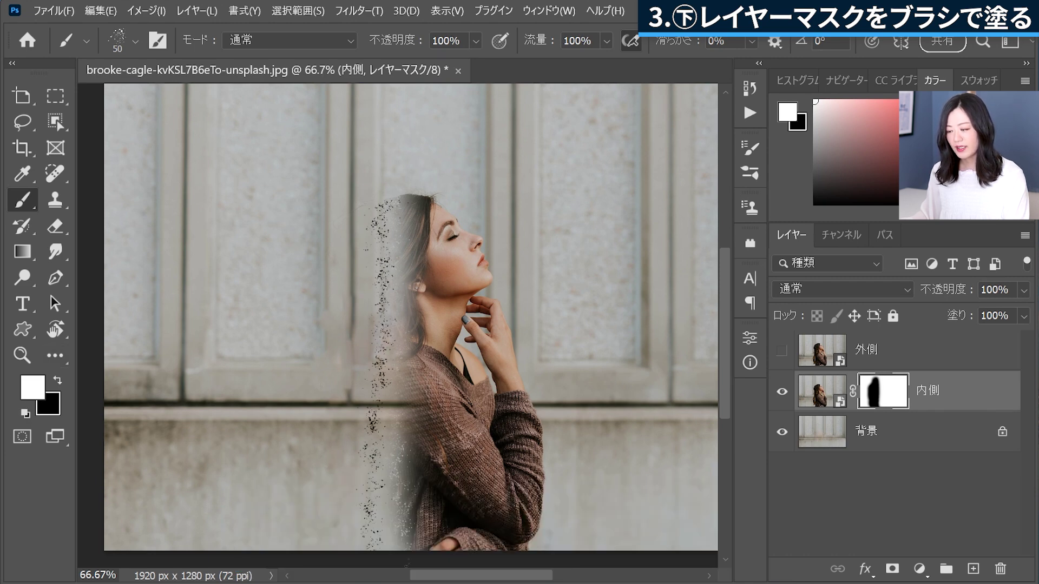
{"action": "left_click_drag", "start_coordinate": [410, 197], "coordinate": [404, 546]}
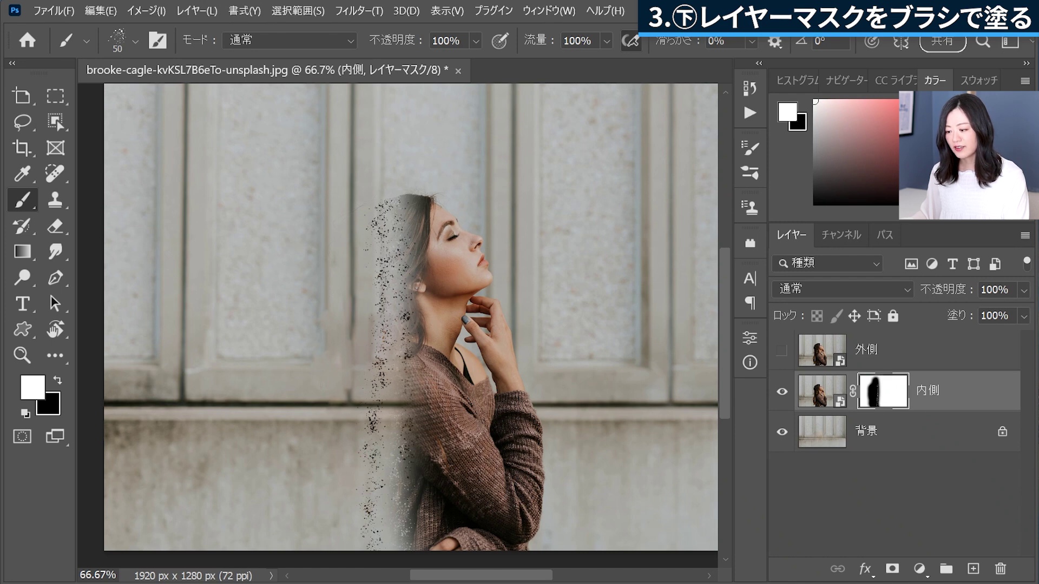
{"action": "mouse_move", "coordinate": [388, 206]}
{"action": "left_mouse_down"}
{"action": "mouse_move", "coordinate": [386, 233]}
{"action": "mouse_move", "coordinate": [409, 257]}
{"action": "mouse_move", "coordinate": [398, 547]}
{"action": "left_mouse_up"}
{"action": "left_click_drag", "start_coordinate": [369, 270], "coordinate": [382, 546]}
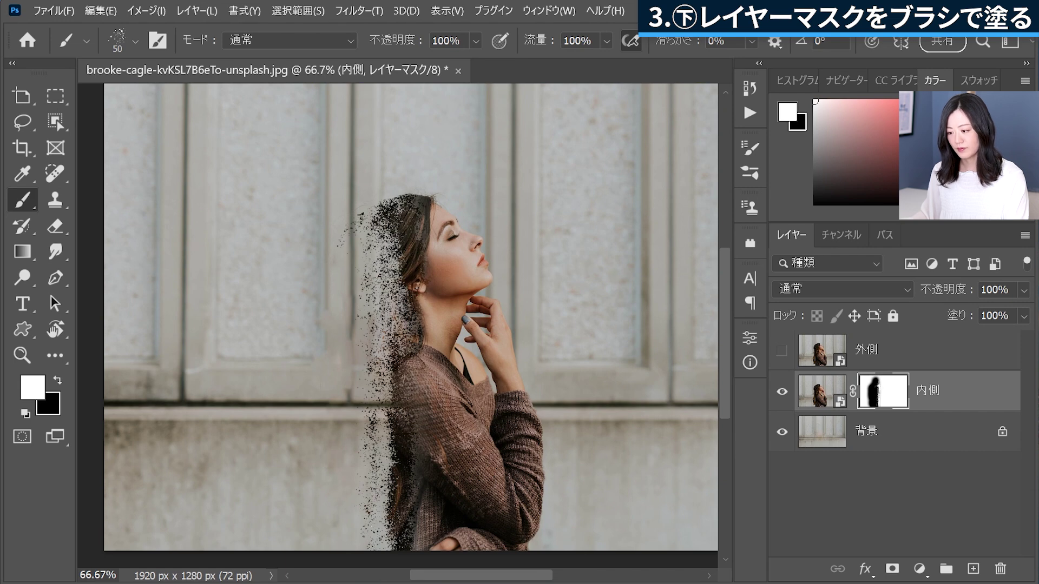
{"action": "left_click_drag", "start_coordinate": [411, 201], "coordinate": [430, 300]}
{"action": "key", "text": "x"}
{"action": "left_click_drag", "start_coordinate": [412, 222], "coordinate": [399, 546]}
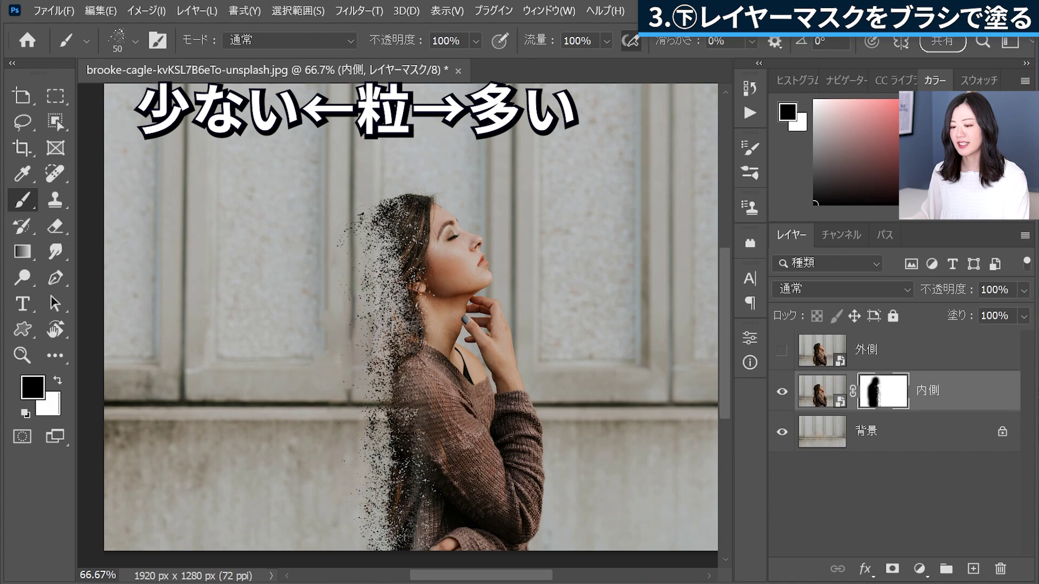
- Paint white spatter onto the 内側 mask at 100% zoom to add speckles along the hair's particle edge
{"action": "key", "text": "x"}
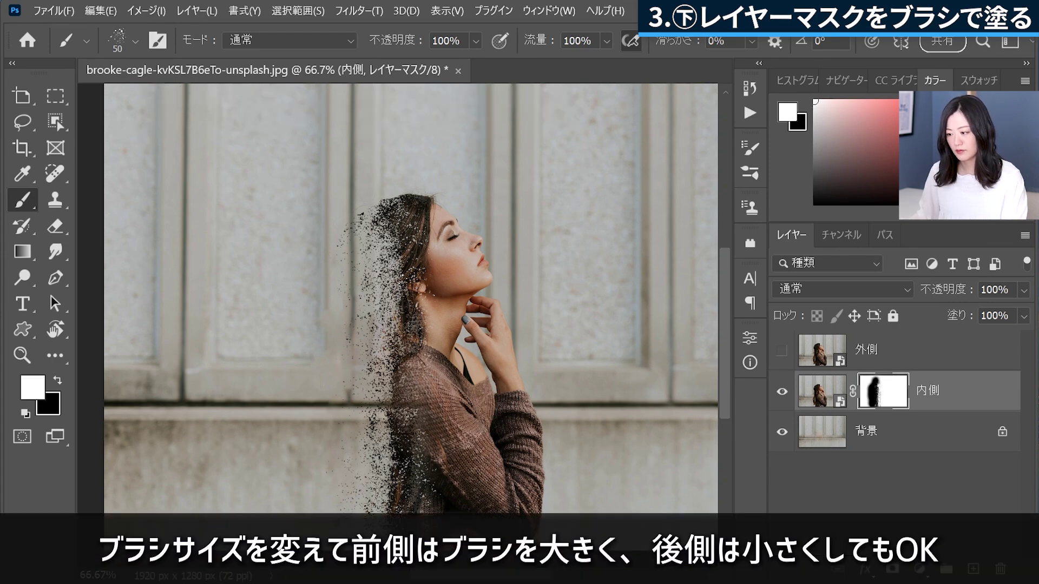
{"action": "key", "text": "ctrl+plus"}
{"action": "key", "text": "x"}
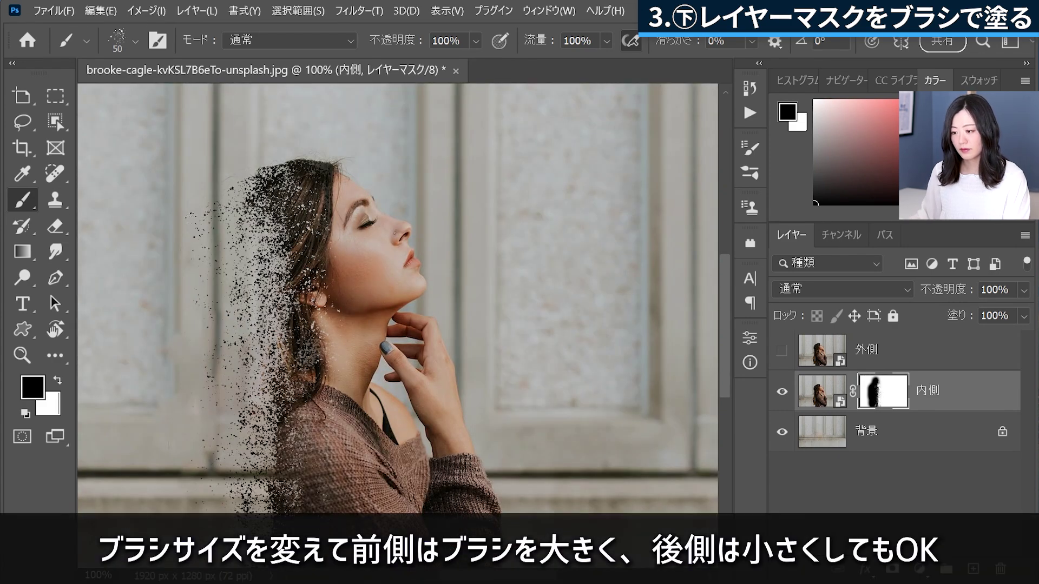
{"action": "scroll", "coordinate": [397, 313], "scroll_direction": "down", "scroll_amount": 3}
{"action": "key", "text": "x"}
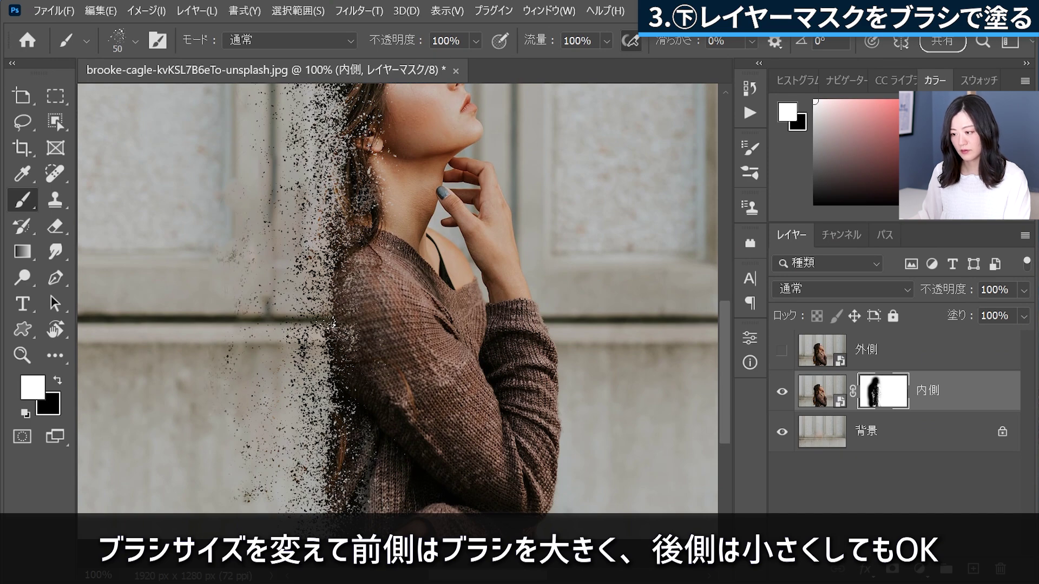
{"action": "key", "text": "ctrl+minus"}
{"action": "key", "text": "x"}
{"action": "key", "text": "ctrl+minus"}
{"action": "key", "text": "x"}
{"action": "key", "text": "ctrl+plus"}
{"action": "left_click_drag", "start_coordinate": [324, 195], "coordinate": [300, 465]}
{"action": "left_click_drag", "start_coordinate": [279, 222], "coordinate": [314, 357]}
- Scatter more spatter particles down the sweater edge on the 内側 mask, then return to black
{"action": "key", "text": "ctrl+minus"}
{"action": "key", "text": "x"}
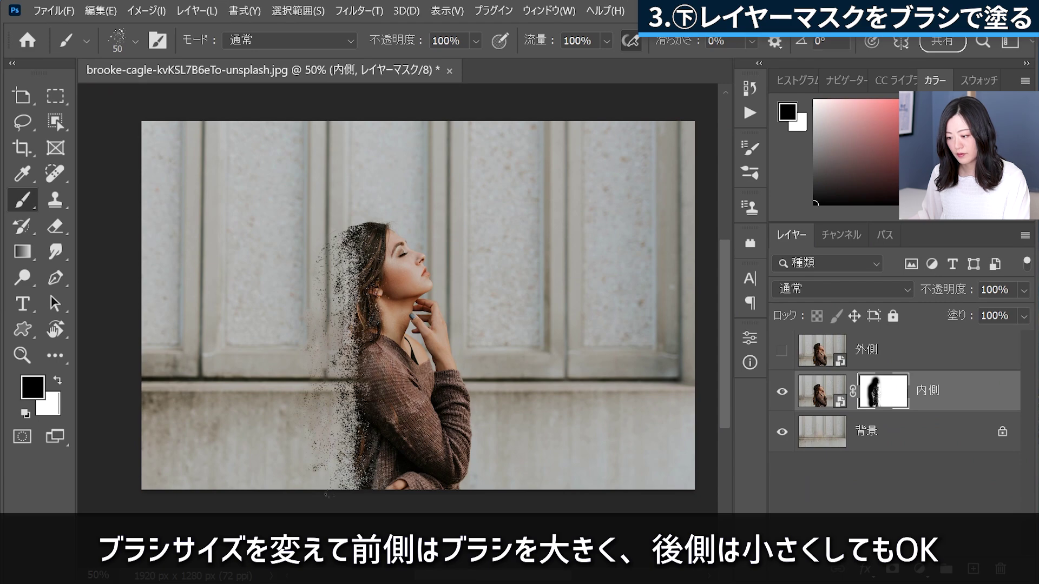
{"action": "key", "text": "x"}
{"action": "key", "text": "ctrl+plus"}
{"action": "scroll", "coordinate": [282, 410], "scroll_direction": "down", "scroll_amount": 5}
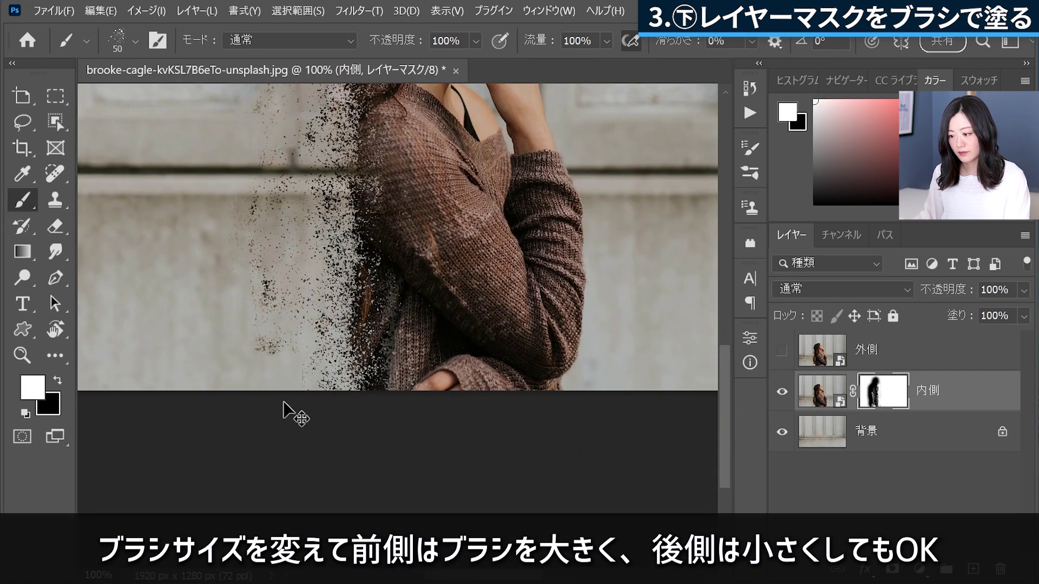
{"action": "key", "text": "ctrl+minus"}
{"action": "left_click_drag", "start_coordinate": [325, 178], "coordinate": [332, 346]}
{"action": "key", "text": "ctrl+plus"}
{"action": "left_click_drag", "start_coordinate": [325, 386], "coordinate": [327, 451]}
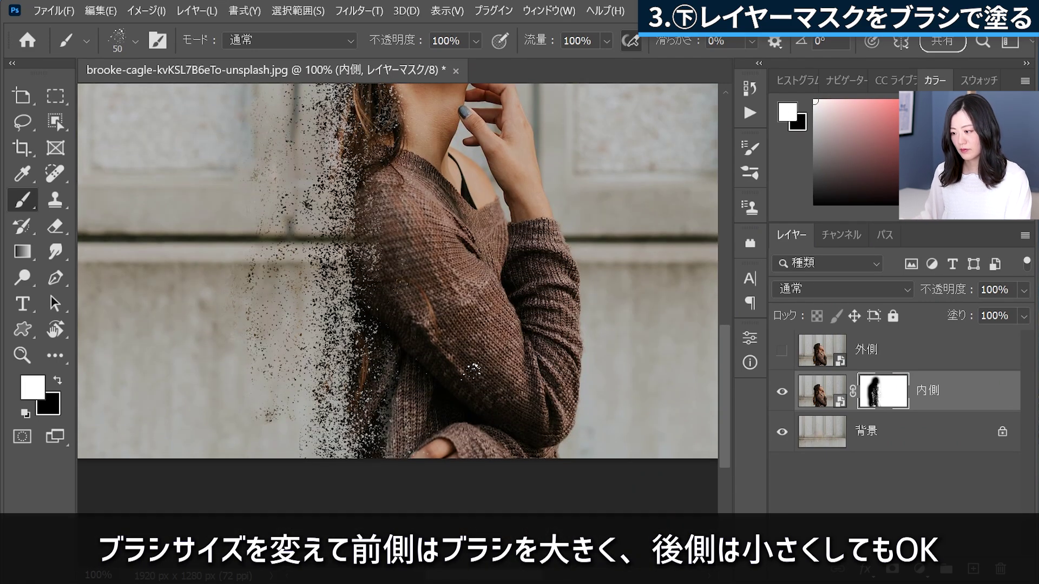
{"action": "key", "text": "ctrl+minus"}
{"action": "key", "text": "x"}
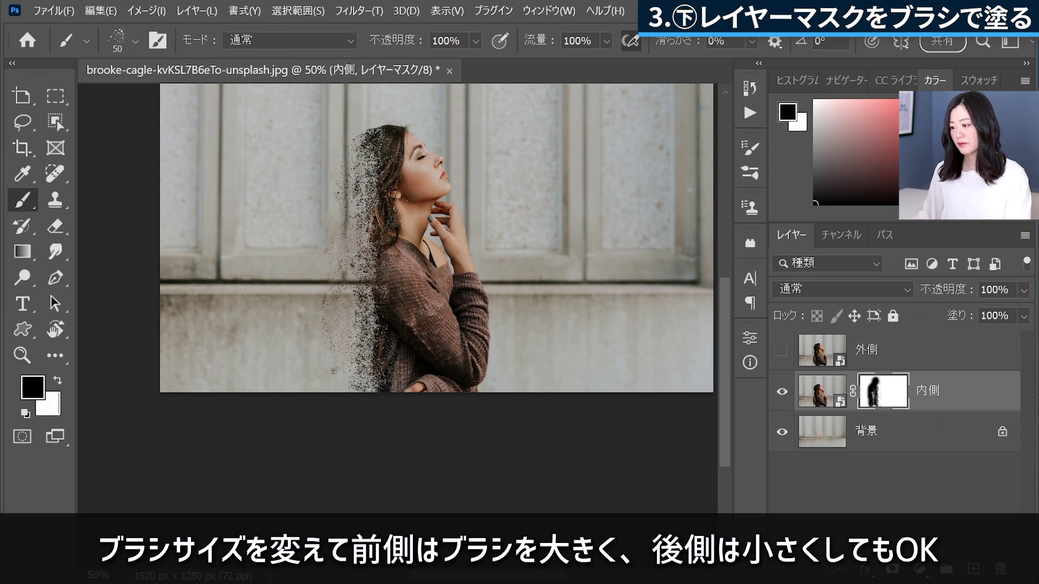
{"action": "scroll", "coordinate": [471, 255], "scroll_direction": "up", "scroll_amount": 1}
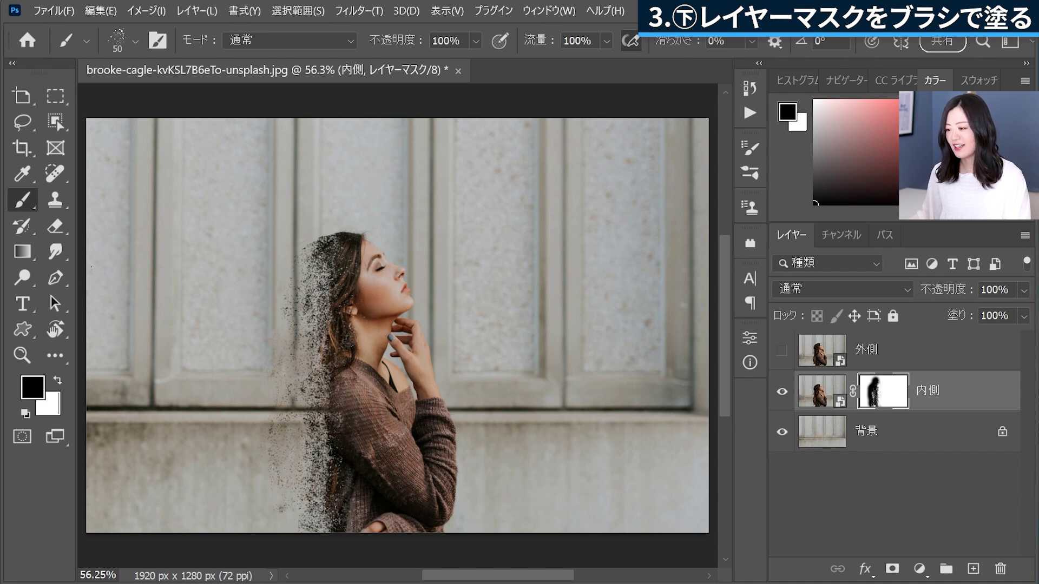
{"action": "left_click", "coordinate": [888, 398], "text": "shift"}
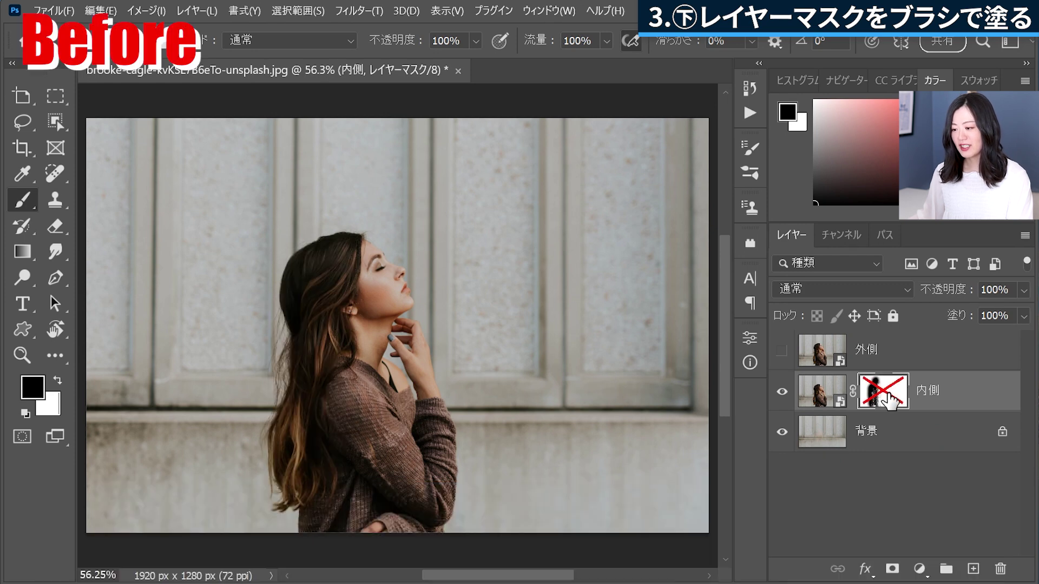
{"action": "left_click", "coordinate": [889, 401], "text": "shift"}
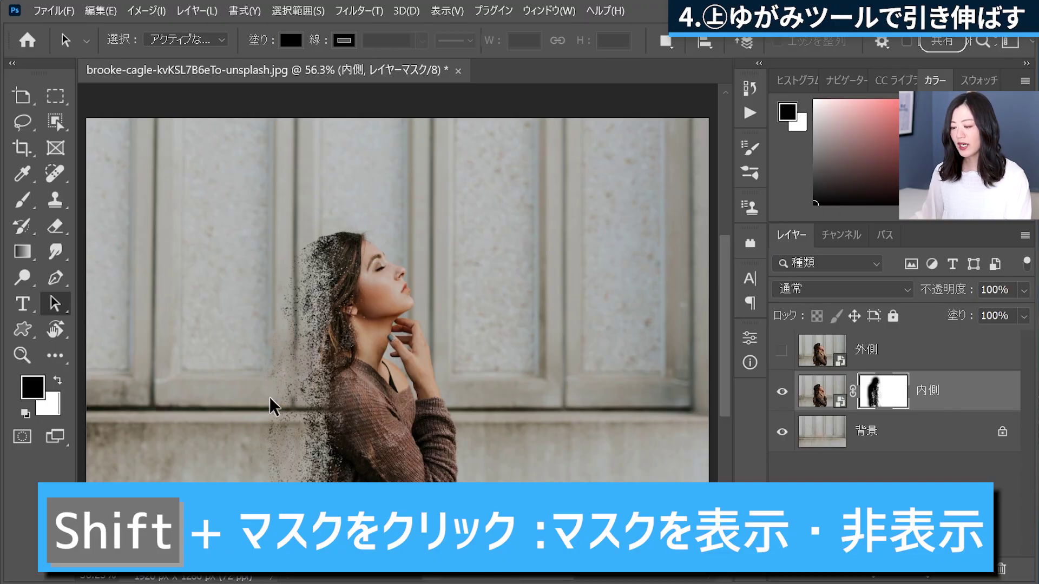
- Hide the 内側 mask to compare, then select the 外側 layer and turn on its visibility
{"action": "left_click", "coordinate": [882, 397], "text": "shift"}
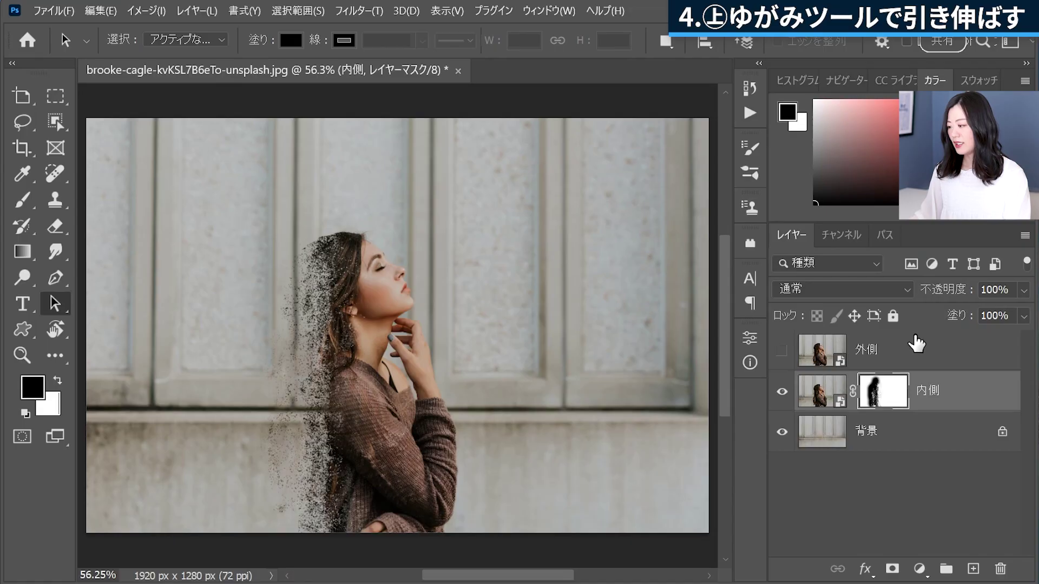
{"action": "left_click", "coordinate": [899, 359]}
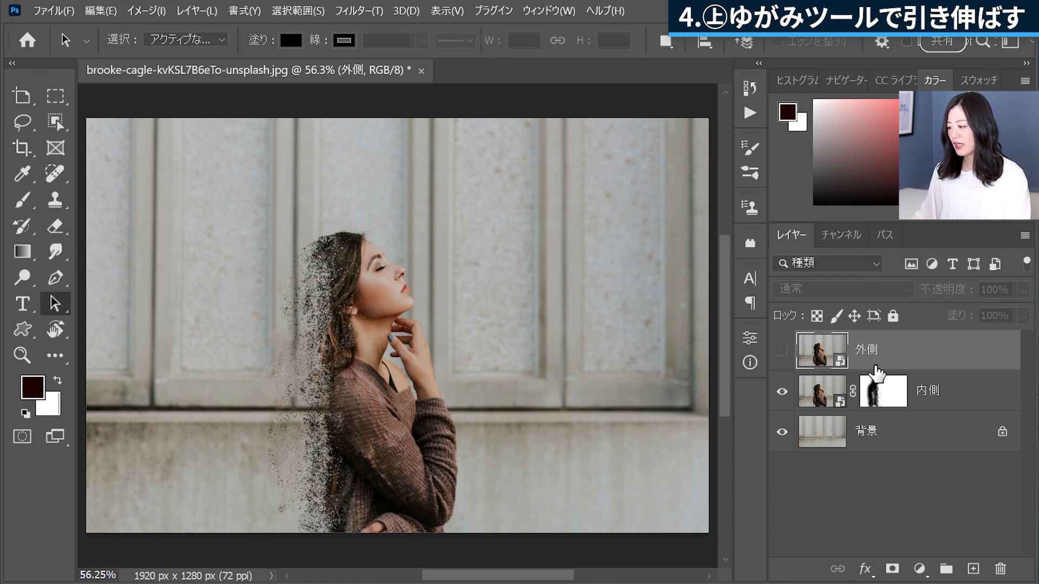
{"action": "left_click", "coordinate": [780, 356]}
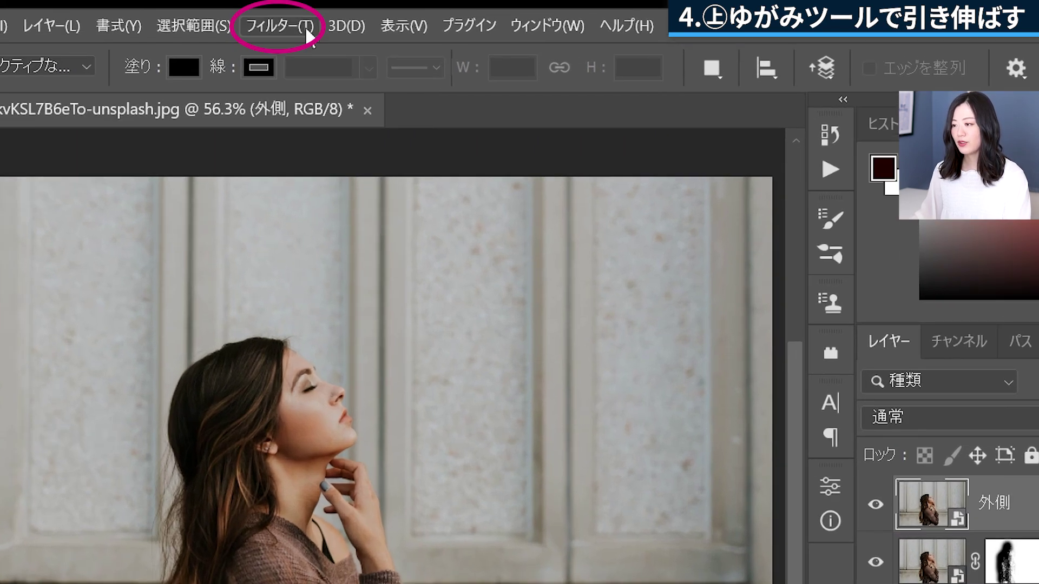
- Apply Liquify to the 外側 layer, forward-warping the hair and back far to the left
{"action": "left_click", "coordinate": [373, 13]}
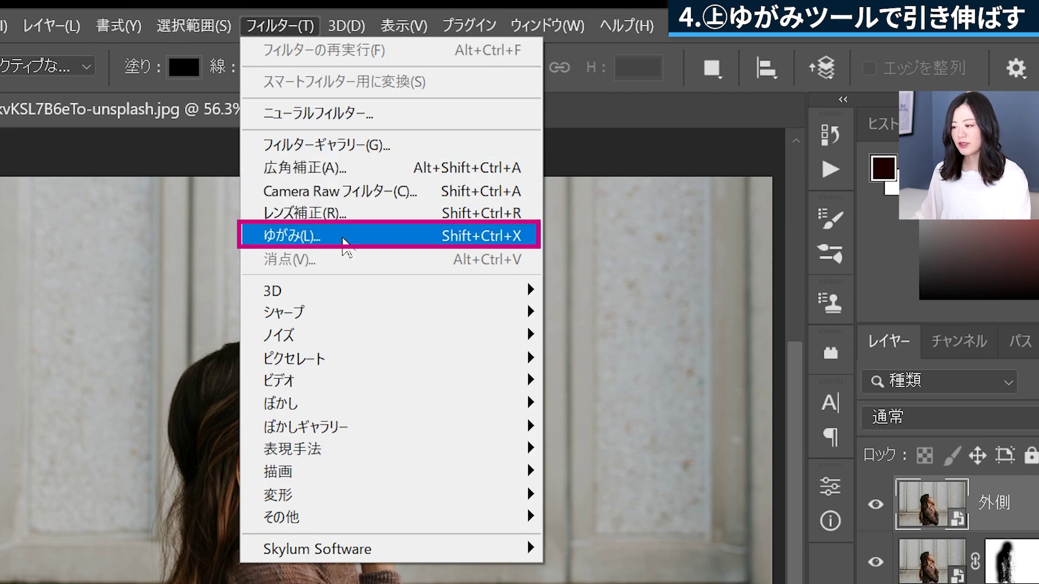
{"action": "left_click", "coordinate": [342, 236]}
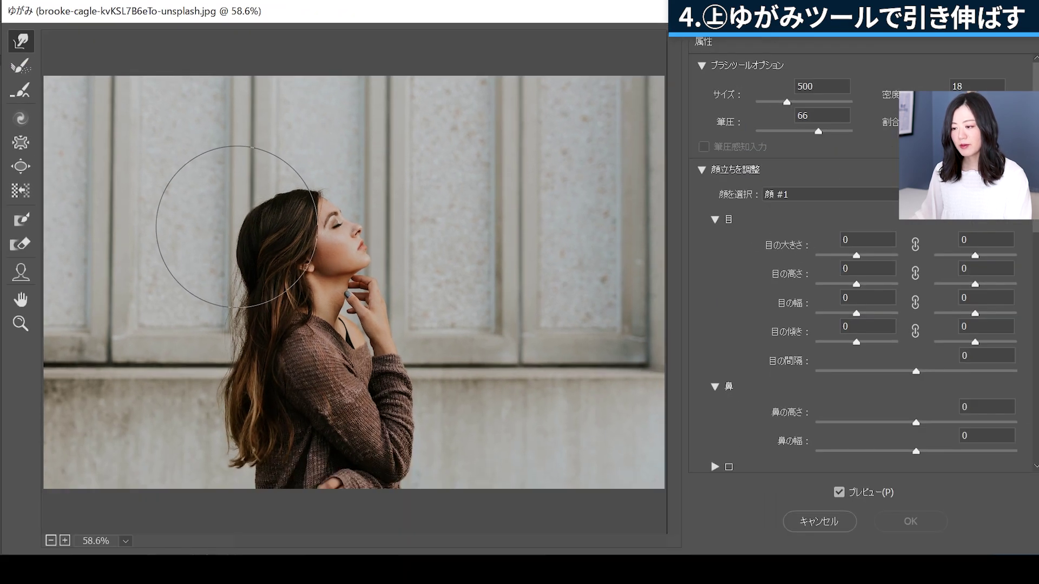
{"action": "mouse_move", "coordinate": [237, 227]}
{"action": "left_mouse_down"}
{"action": "mouse_move", "coordinate": [215, 289]}
{"action": "mouse_move", "coordinate": [236, 446]}
{"action": "left_mouse_up"}
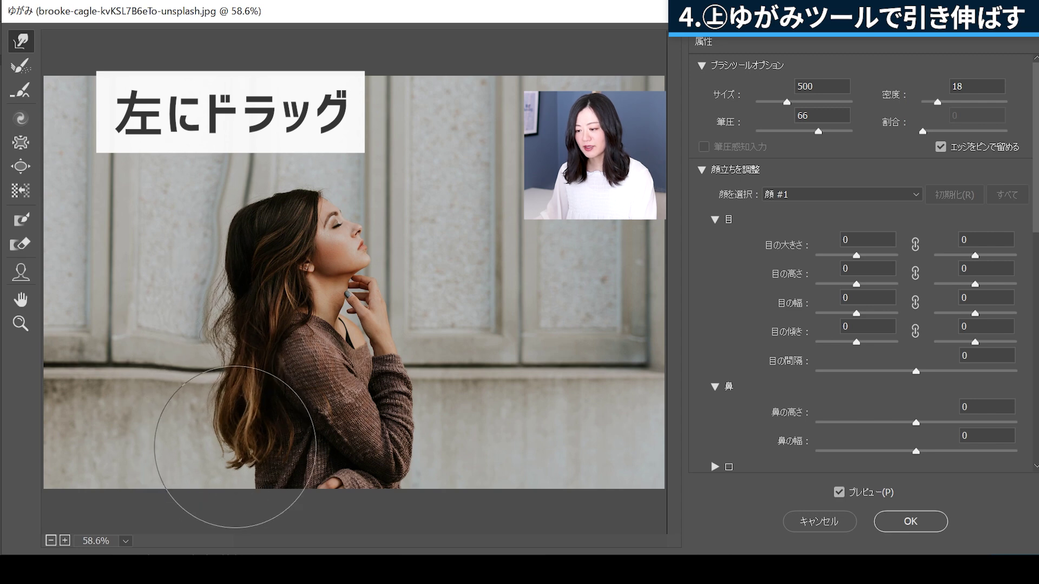
{"action": "left_click_drag", "start_coordinate": [246, 227], "coordinate": [185, 233]}
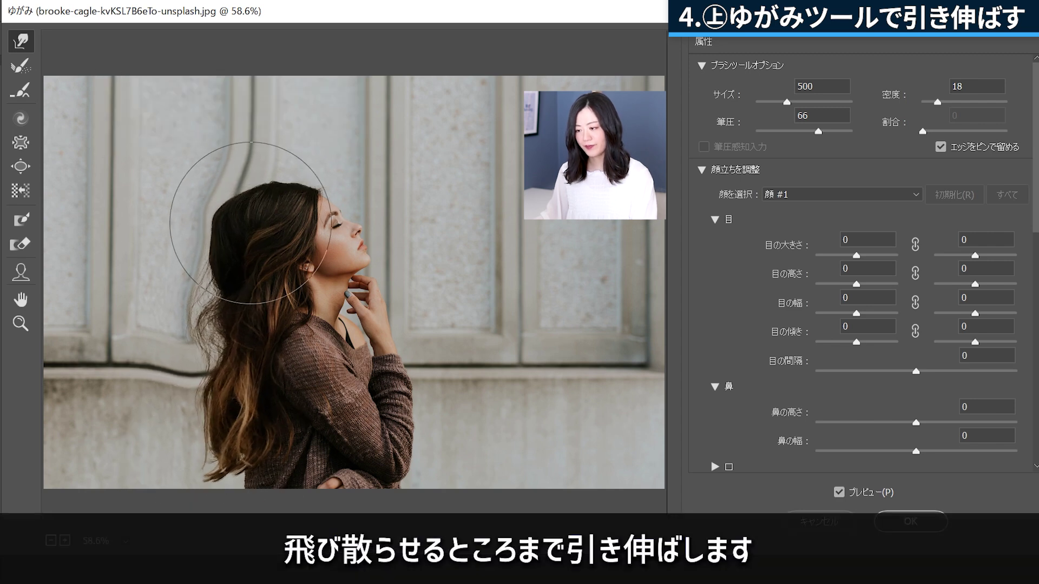
{"action": "left_click_drag", "start_coordinate": [251, 223], "coordinate": [233, 465]}
{"action": "mouse_move", "coordinate": [217, 379]}
{"action": "left_mouse_down"}
{"action": "mouse_move", "coordinate": [238, 220]}
{"action": "mouse_move", "coordinate": [209, 186]}
{"action": "mouse_move", "coordinate": [220, 302]}
{"action": "mouse_move", "coordinate": [173, 313]}
{"action": "mouse_move", "coordinate": [180, 402]}
{"action": "mouse_move", "coordinate": [169, 423]}
{"action": "mouse_move", "coordinate": [159, 320]}
{"action": "mouse_move", "coordinate": [138, 289]}
{"action": "mouse_move", "coordinate": [162, 220]}
{"action": "left_mouse_up"}
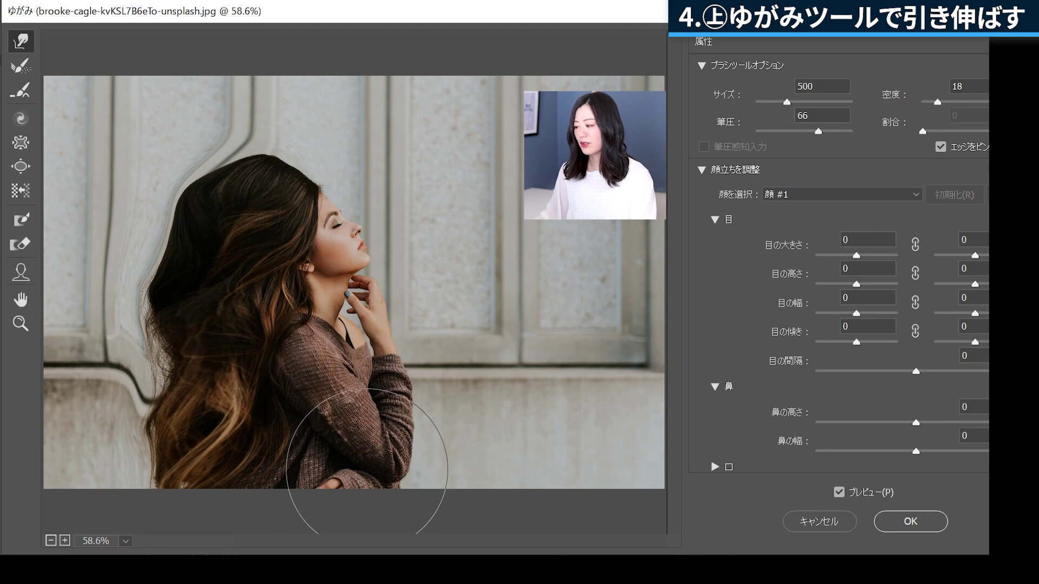
{"action": "left_click", "coordinate": [918, 526]}
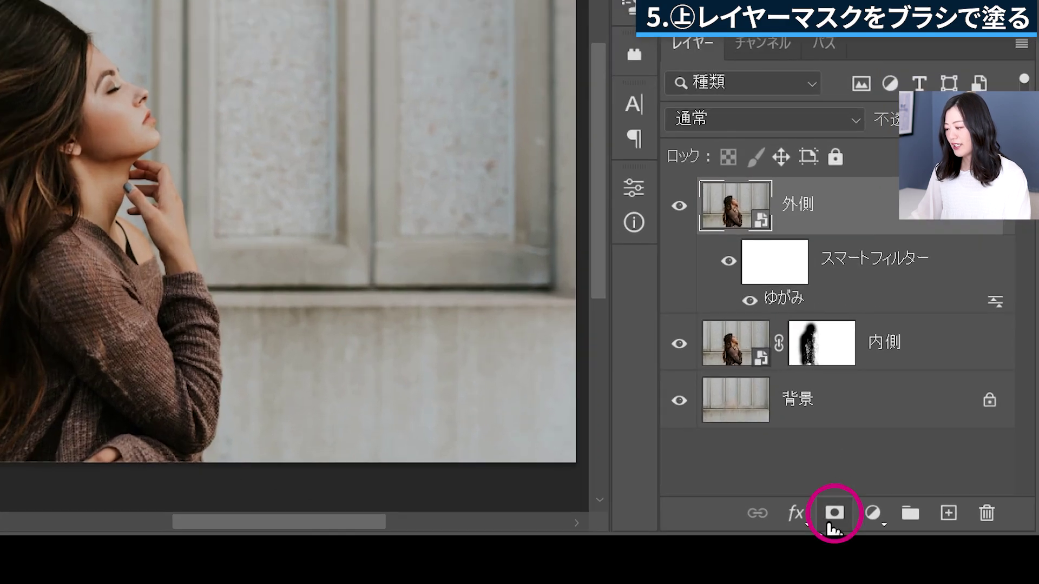
- Add a layer mask to the 外側 layer and invert it to black with Ctrl+I
{"action": "left_click", "coordinate": [833, 513]}
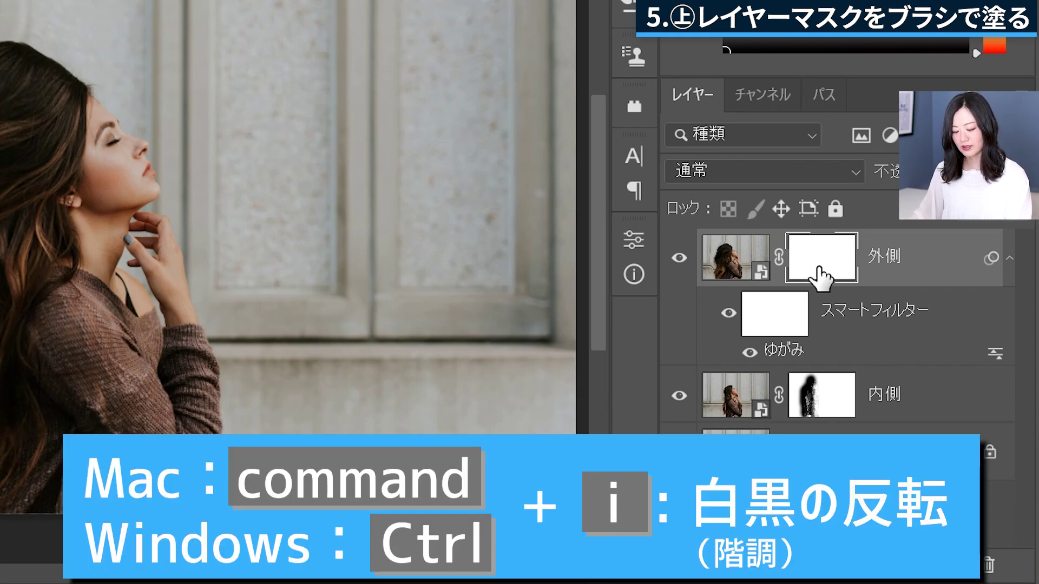
{"action": "left_click_drag", "start_coordinate": [817, 267], "coordinate": [818, 268]}
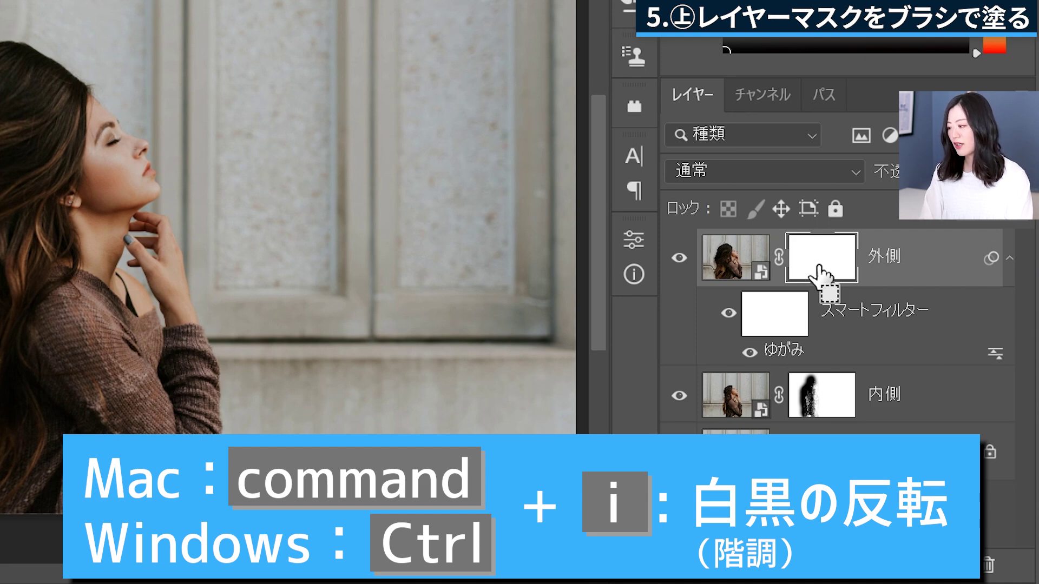
{"action": "key", "text": "ctrl+i"}
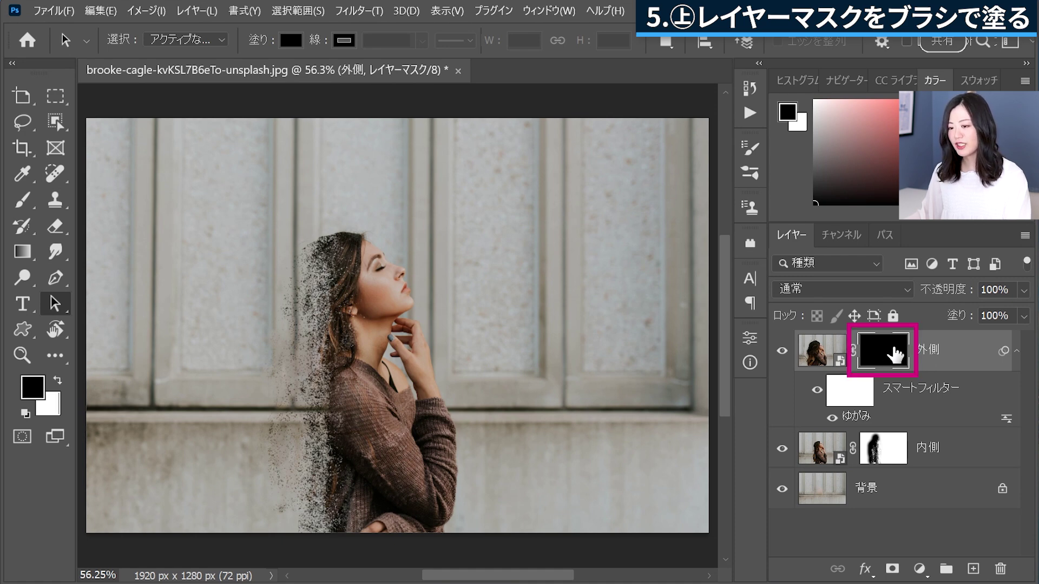
{"action": "left_click", "coordinate": [27, 201]}
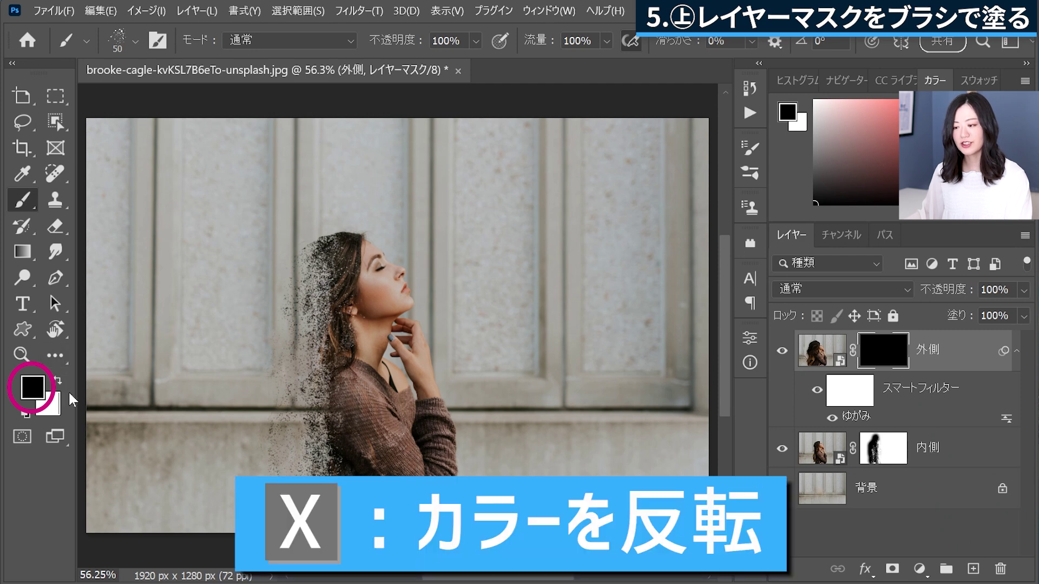
- Switch the painting colour to white, compare by disabling and re-enabling the 内側 mask, then return to black
{"action": "key", "text": "x"}
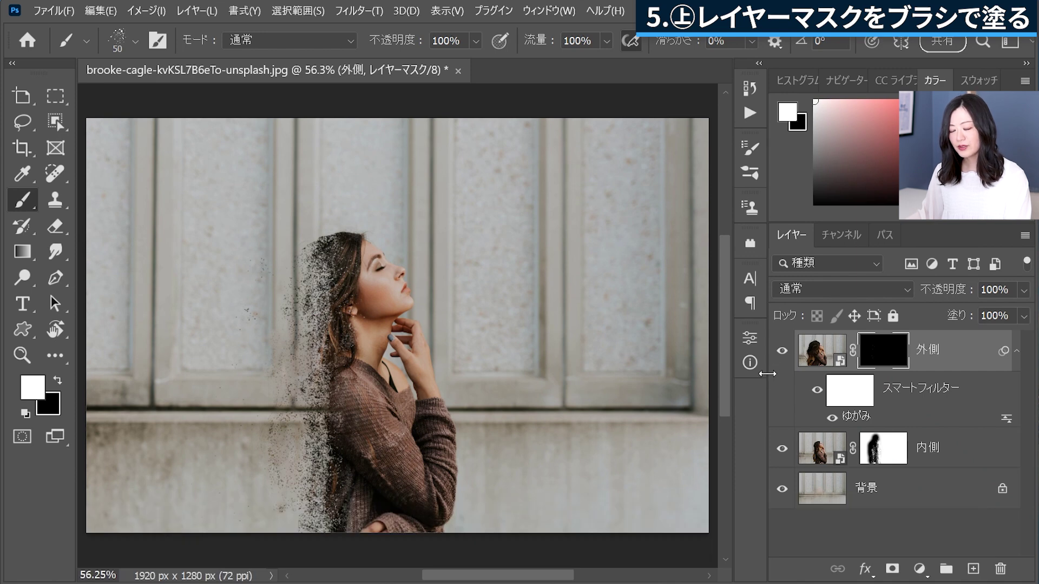
{"action": "left_click", "coordinate": [894, 457], "text": "shift"}
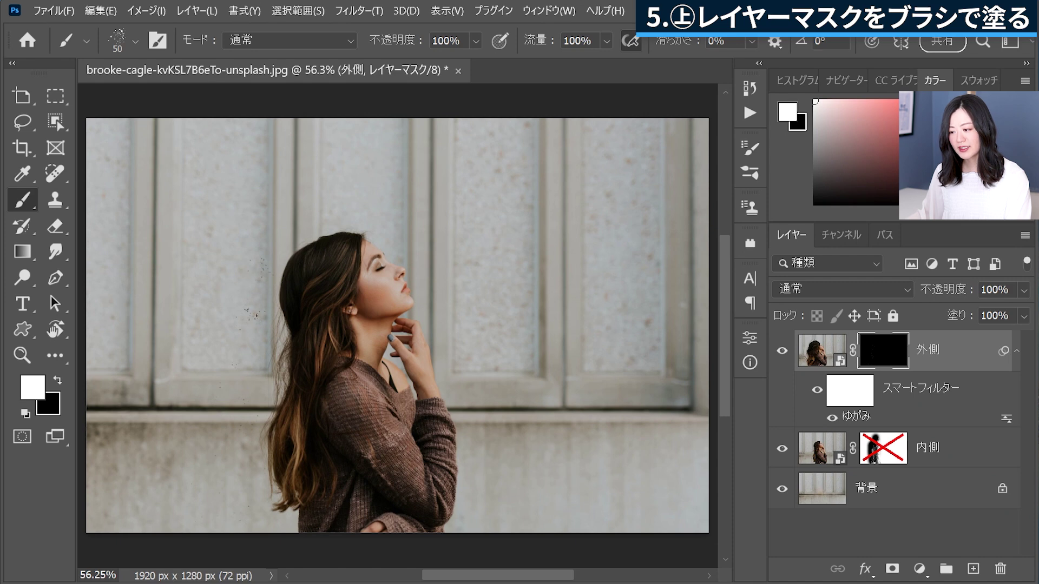
{"action": "left_click", "coordinate": [899, 454], "text": "shift"}
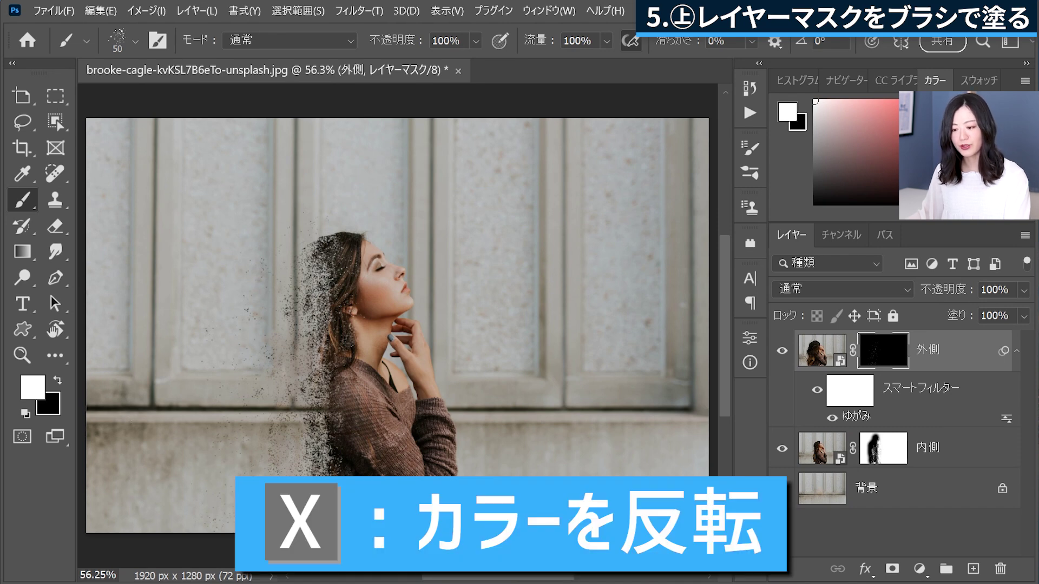
{"action": "key", "text": "x"}
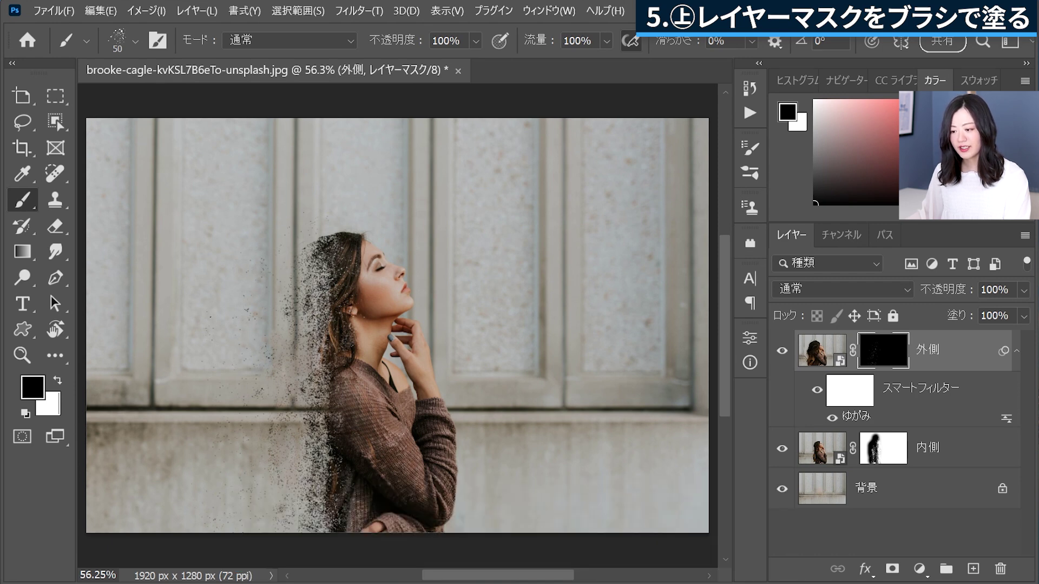
- Paint white on the 外側 mask to reveal particles at the top of the hair and lower scatter area
{"action": "key", "text": "x"}
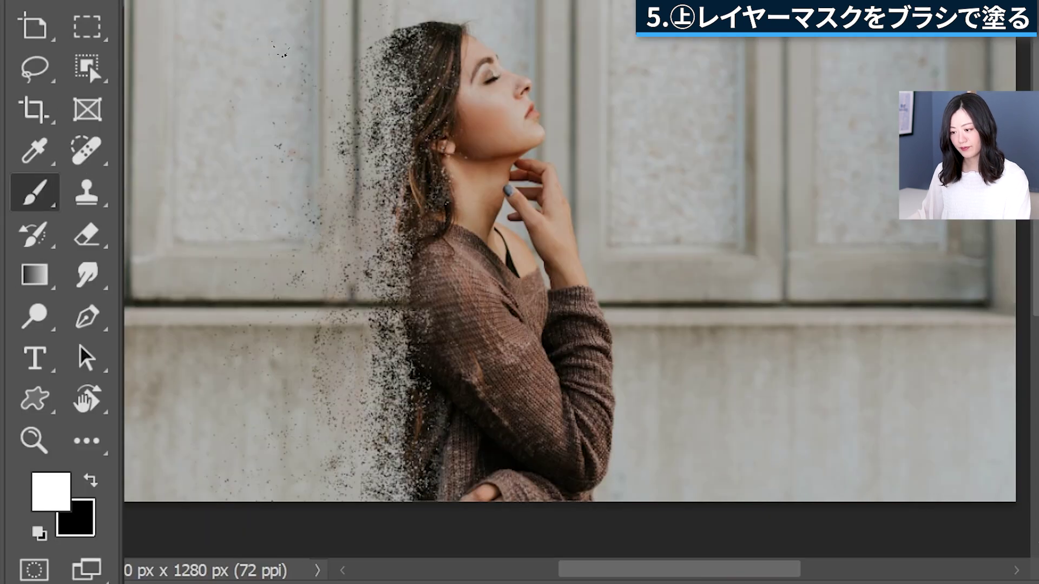
{"action": "key", "text": "x"}
{"action": "key", "text": "x"}
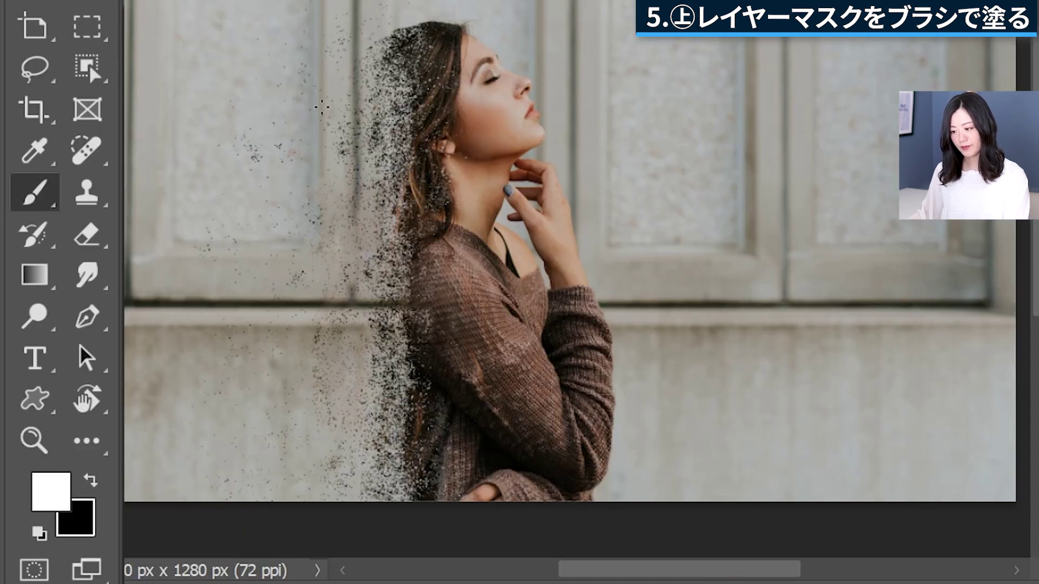
{"action": "left_click_drag", "start_coordinate": [389, 65], "coordinate": [416, 193]}
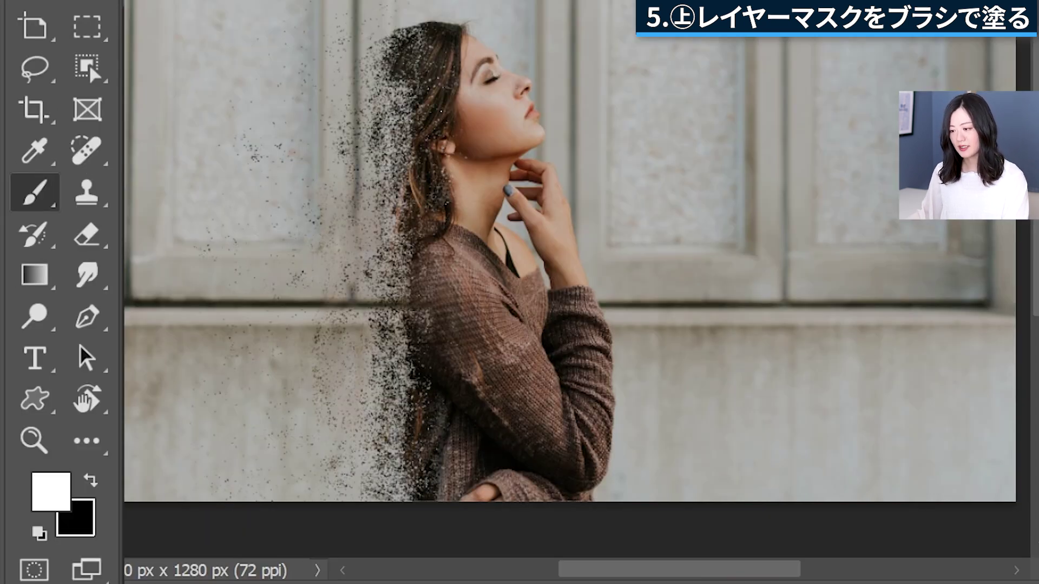
{"action": "left_click_drag", "start_coordinate": [399, 427], "coordinate": [397, 498]}
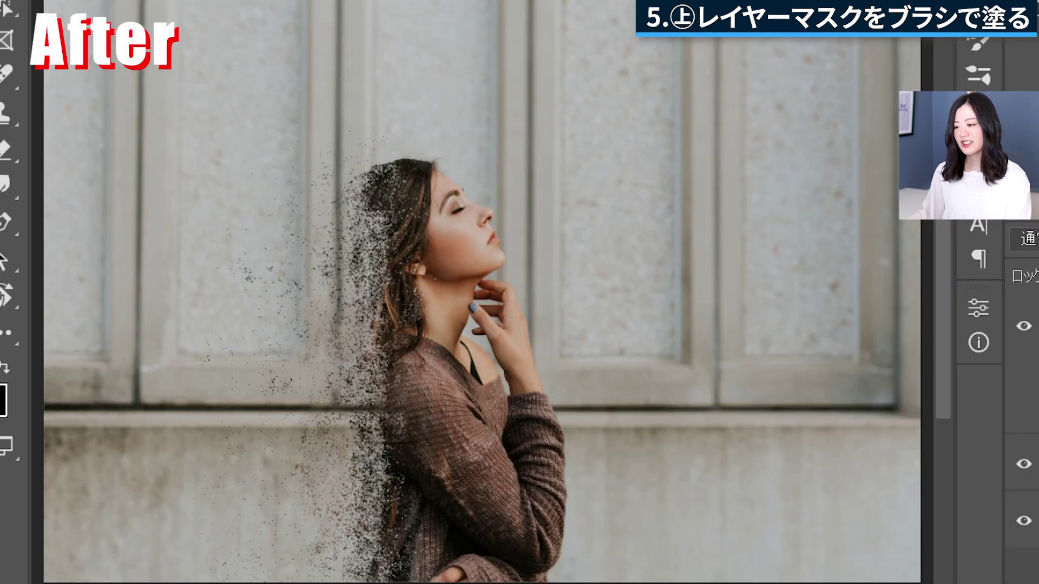
{"action": "left_click", "coordinate": [5, 262]}
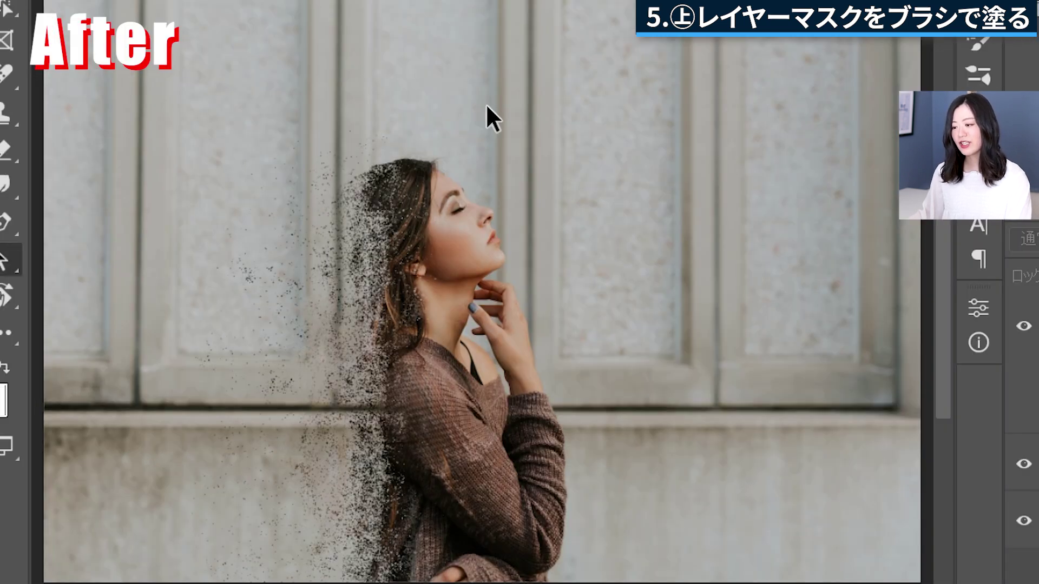